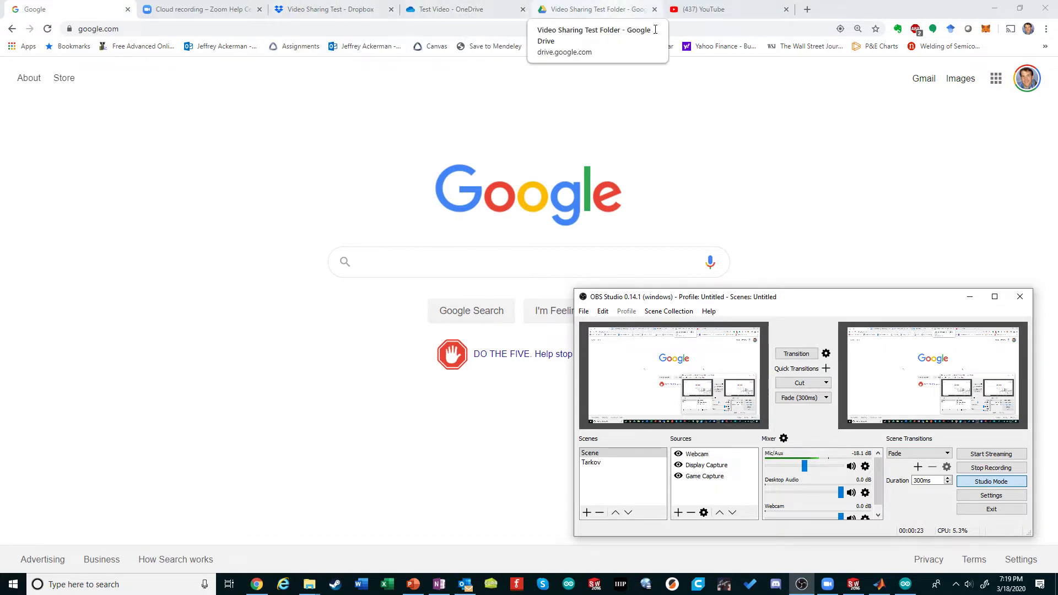
# Step: Minimize OBS Studio, search the web for "mines zoom", open the Mines Zoom site and sign in to the account
pyautogui.click(970, 297)
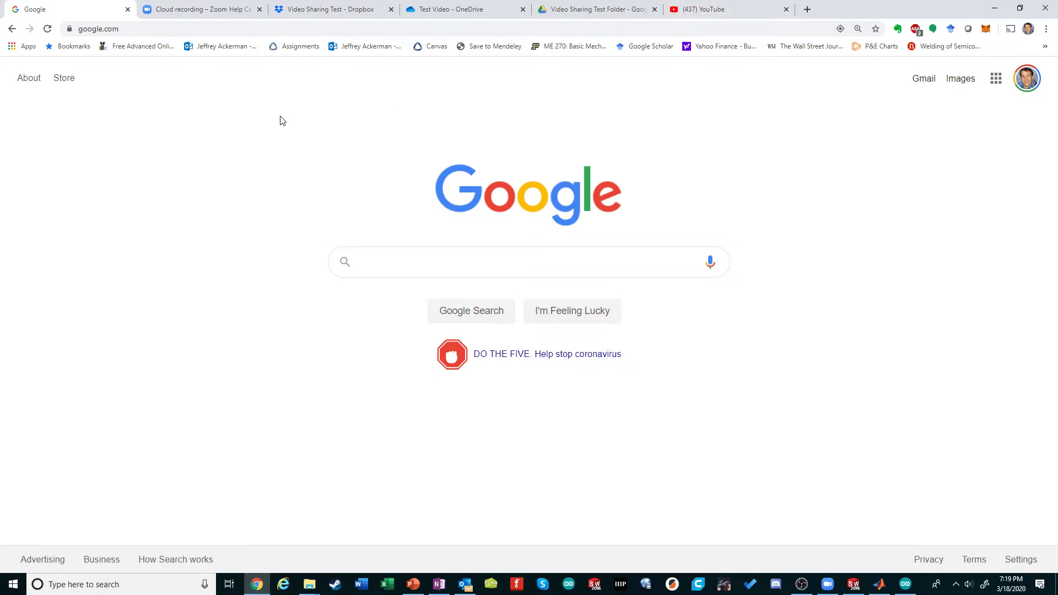
pyautogui.click(113, 30)
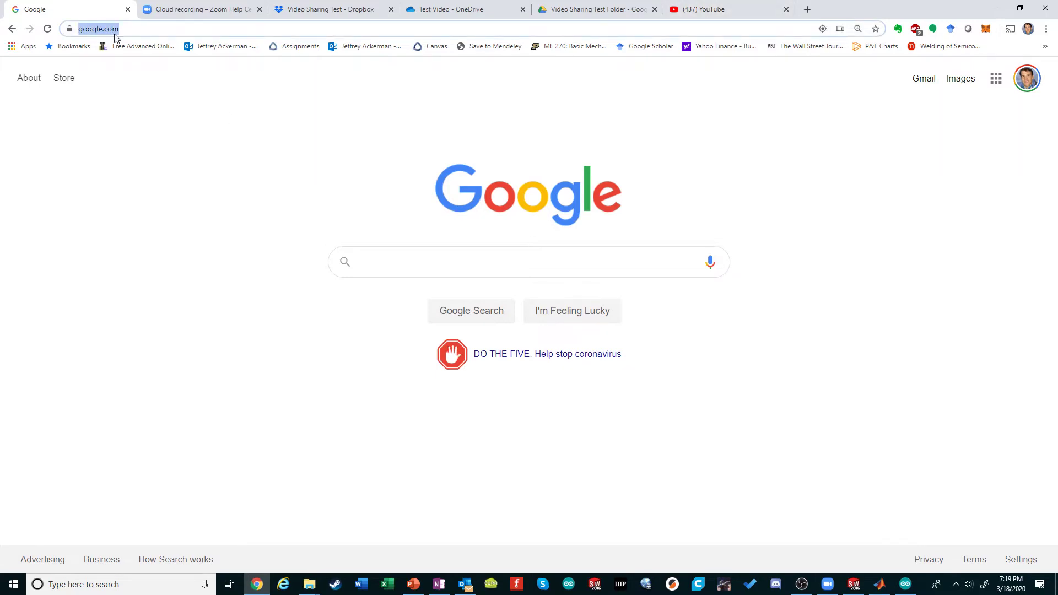
pyautogui.write('mines zoom')
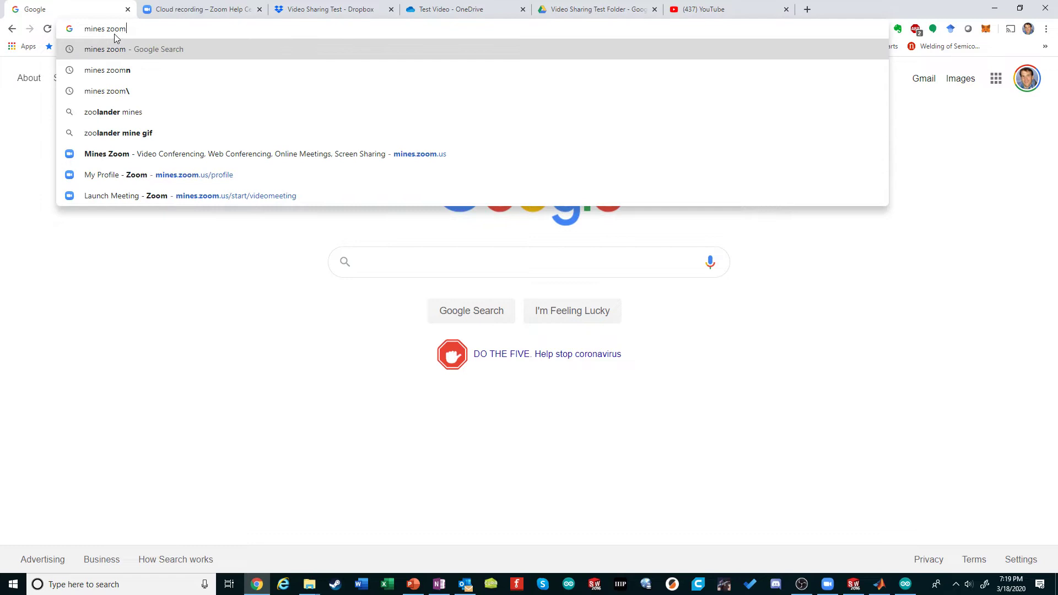
pyautogui.press('Return')
pyautogui.click(297, 206)
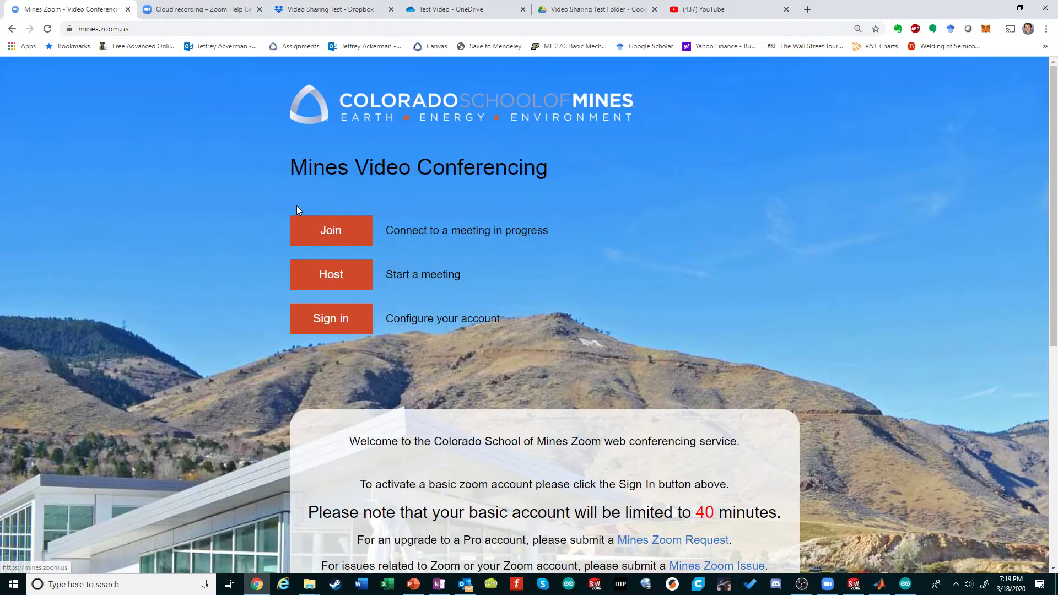
pyautogui.click(330, 322)
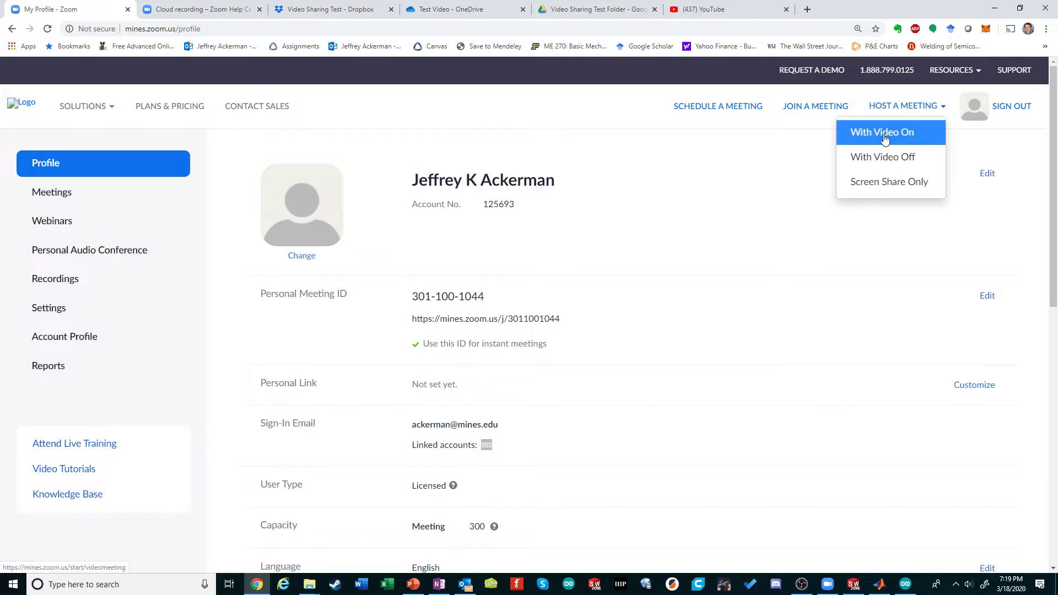
# Step: Host a Zoom meeting with video on and join it with computer audio
pyautogui.click(920, 106)
pyautogui.click(884, 133)
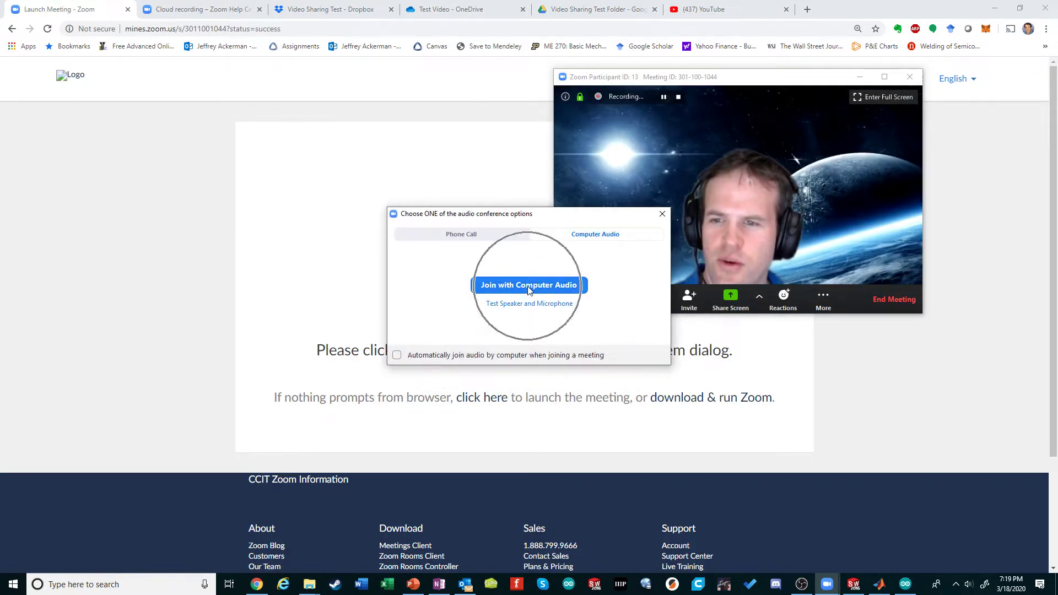
pyautogui.click(531, 288)
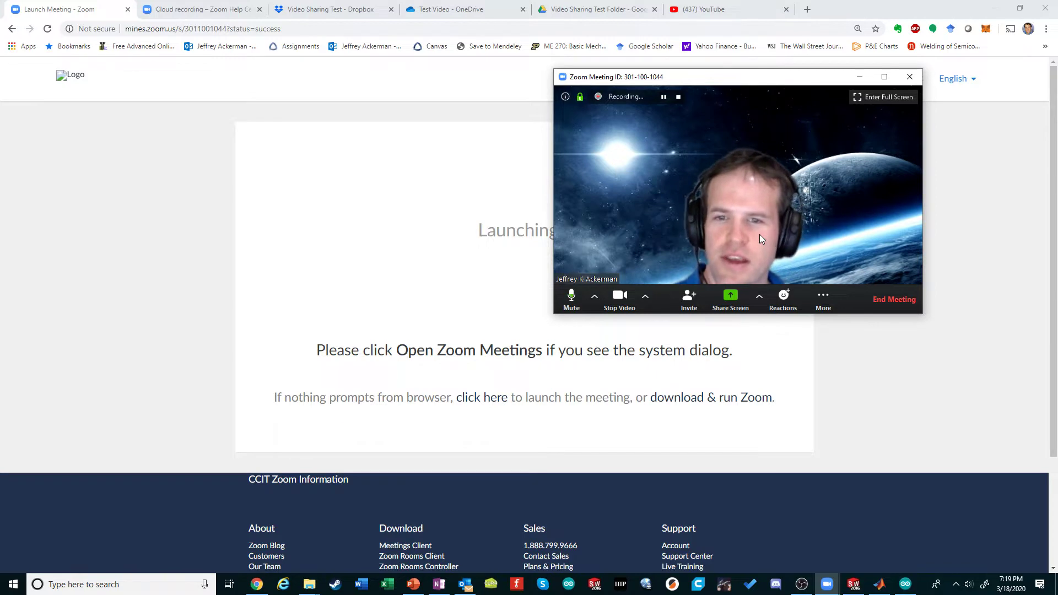
# Step: Stop the meeting's running recording and move the meeting window slightly up and to the left
pyautogui.click(824, 296)
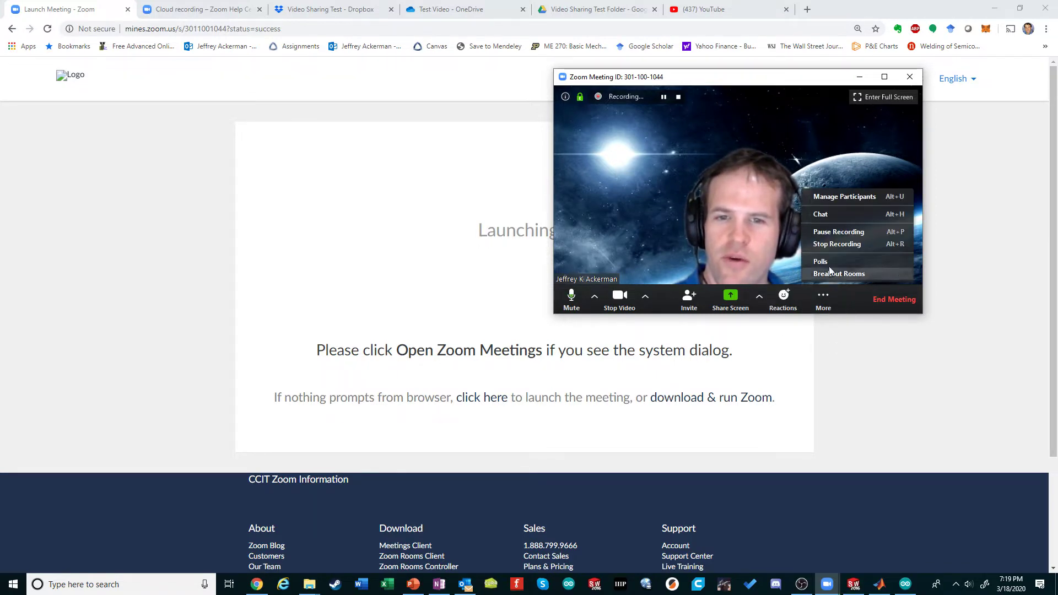
pyautogui.click(836, 245)
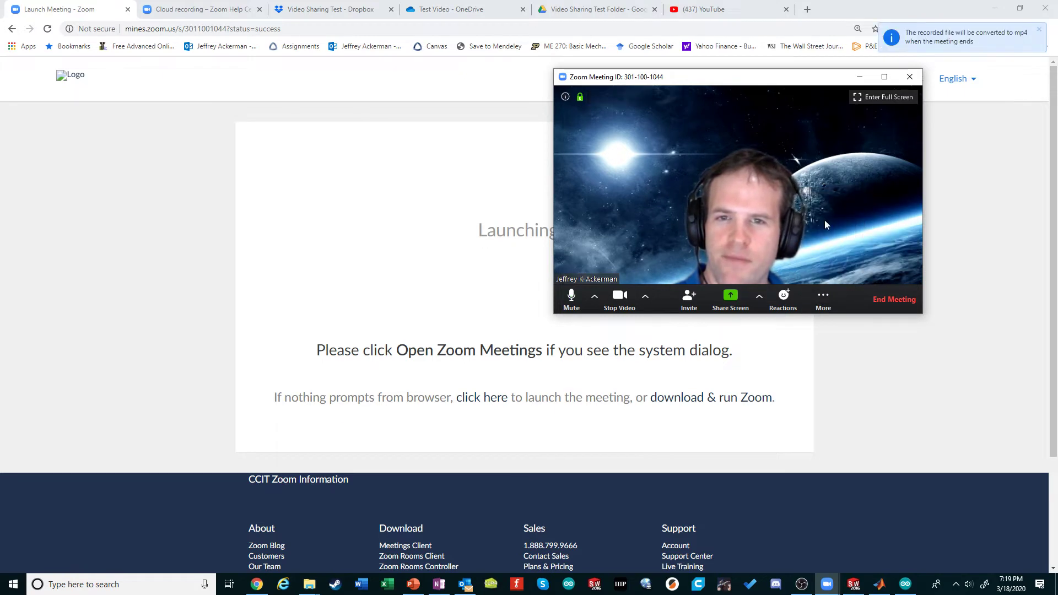
pyautogui.moveTo(805, 81); pyautogui.dragTo(760, 63)
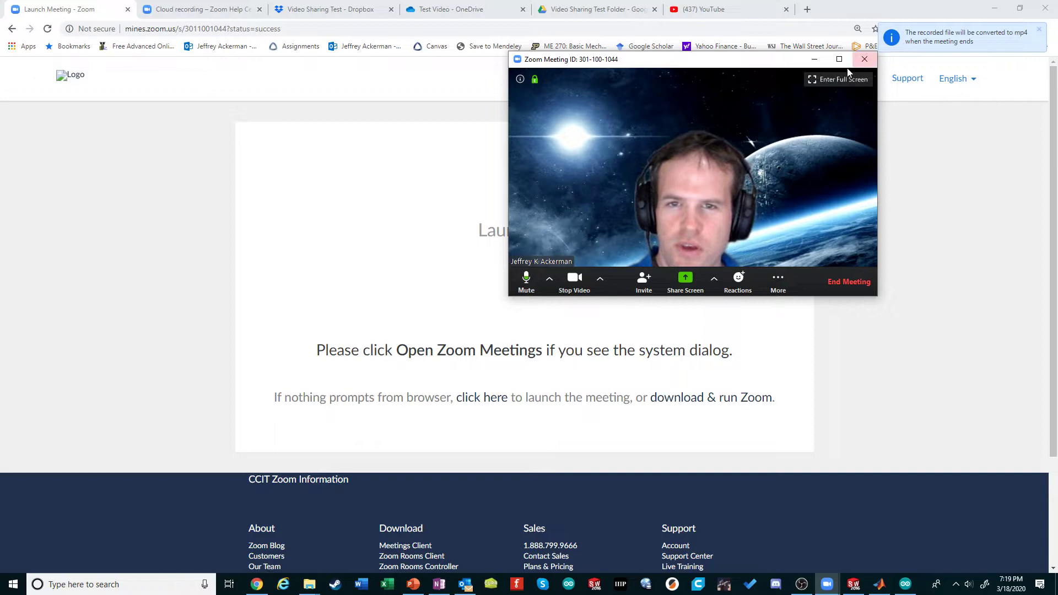
pyautogui.doubleClick(717, 185)
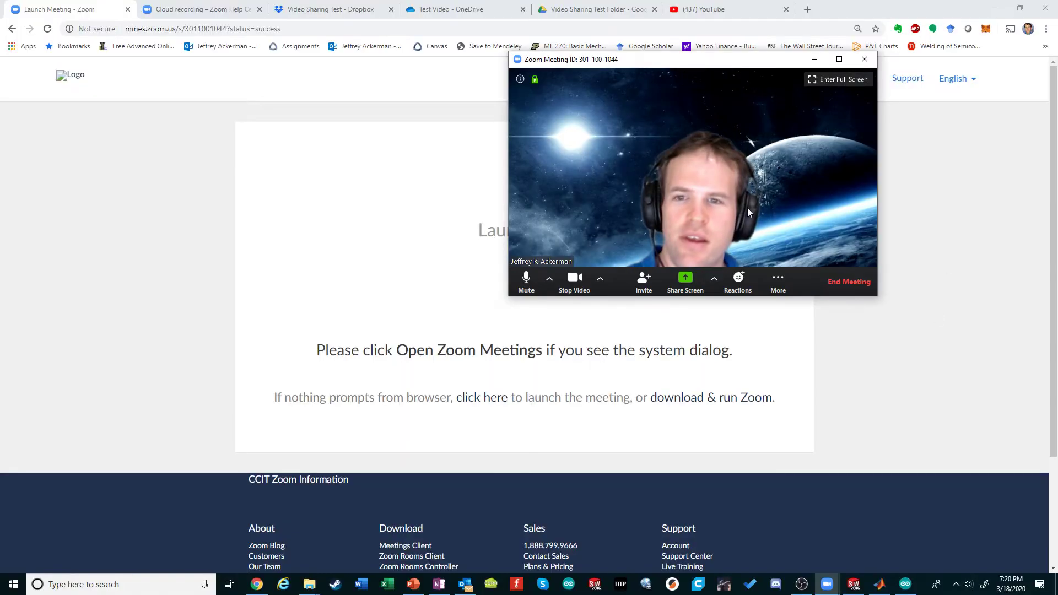
# Step: Share the entire screen in the meeting
pyautogui.click(685, 285)
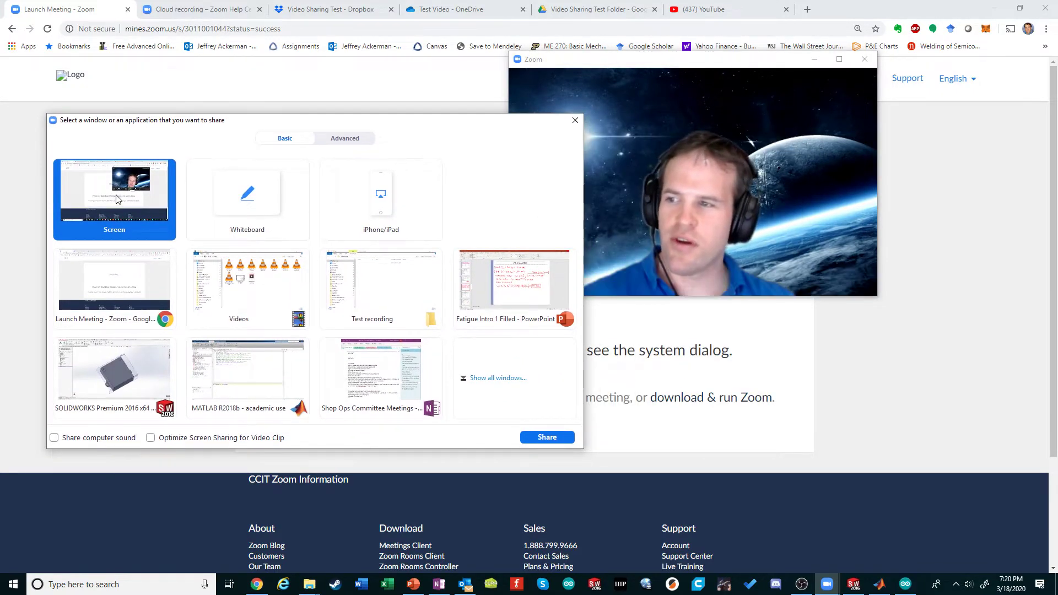
pyautogui.click(116, 195)
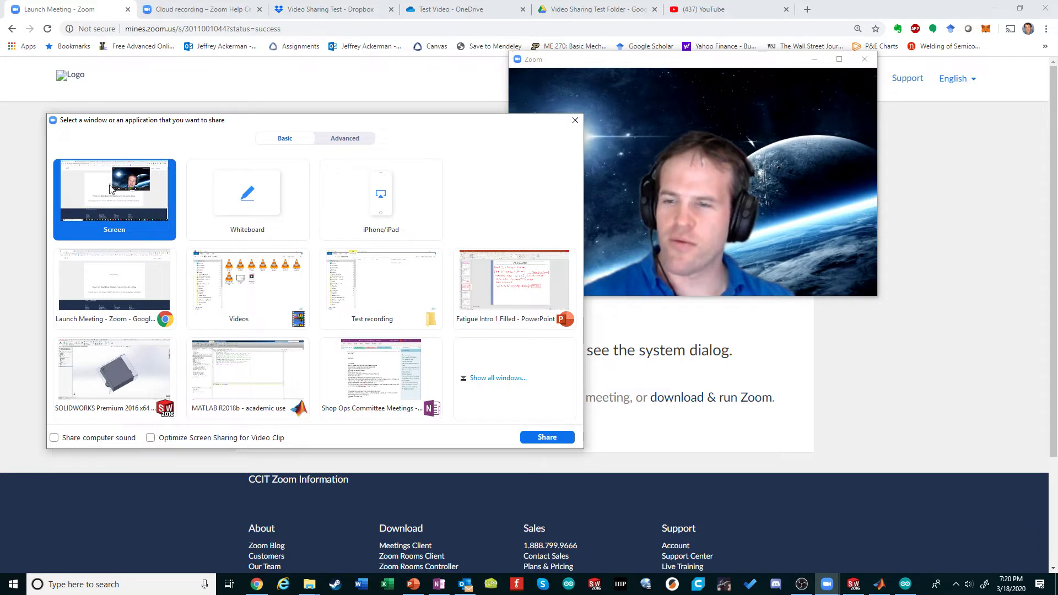
pyautogui.click(551, 438)
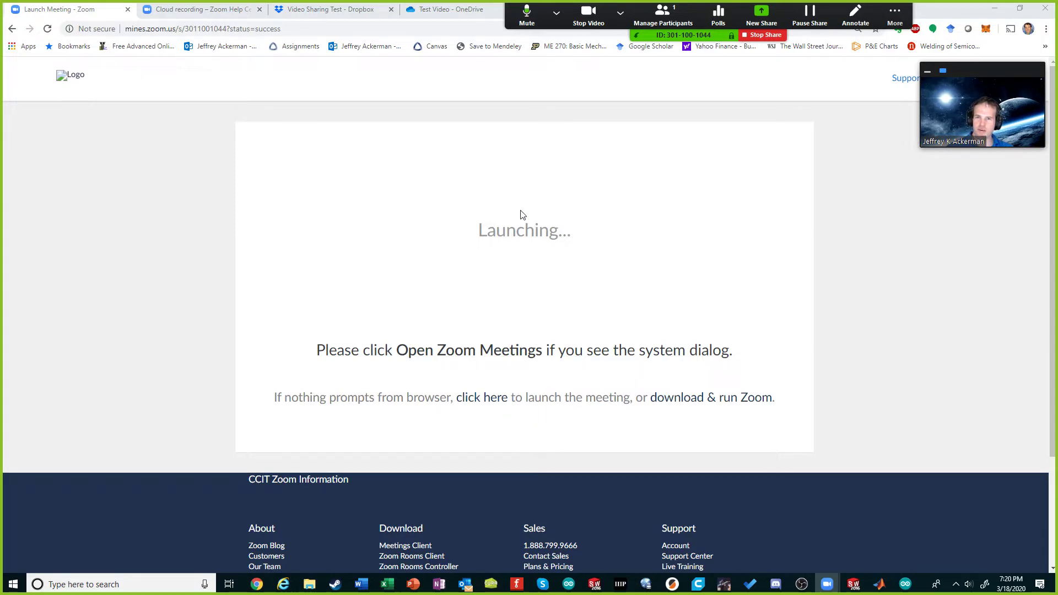
# Step: Move the floating video panel into the upper-right corner of the shared screen
pyautogui.moveTo(996, 74); pyautogui.dragTo(953, 74)
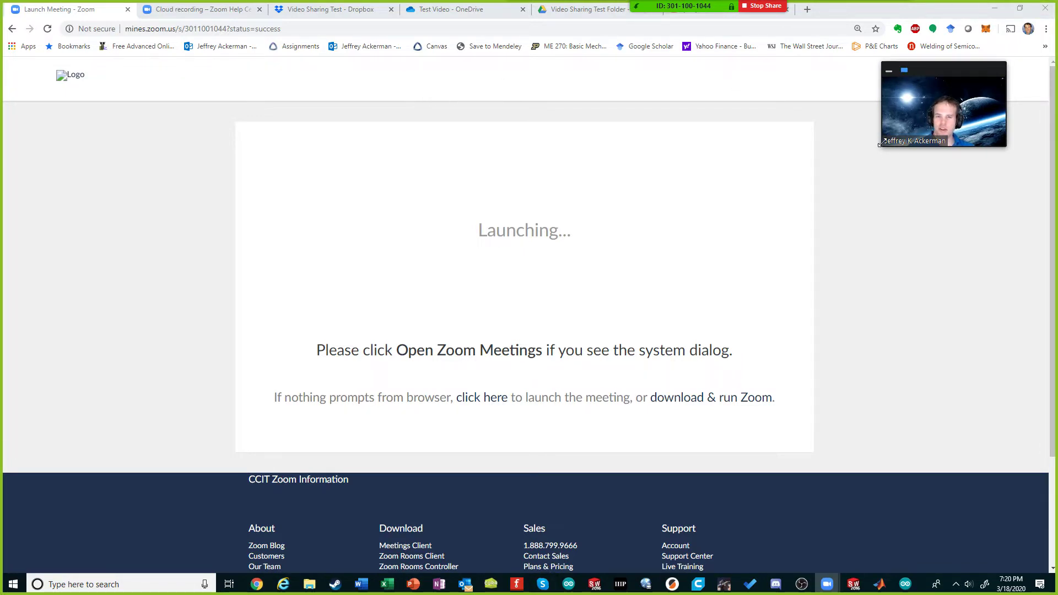
pyautogui.moveTo(880, 144)
pyautogui.mouseDown()
pyautogui.moveTo(741, 226)
pyautogui.moveTo(882, 146)
pyautogui.mouseUp()
pyautogui.moveTo(942, 84); pyautogui.dragTo(997, 19)
# Step: Examine the meeting's options for recording on this computer or to the cloud, without starting a recording
pyautogui.moveTo(709, 4)
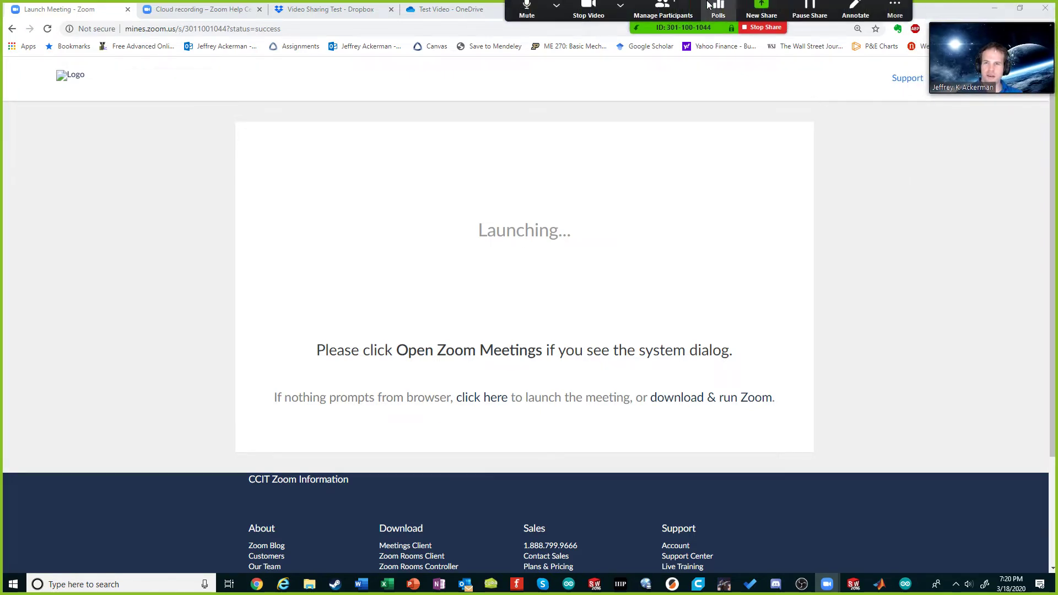
pyautogui.click(884, 22)
pyautogui.click(885, 21)
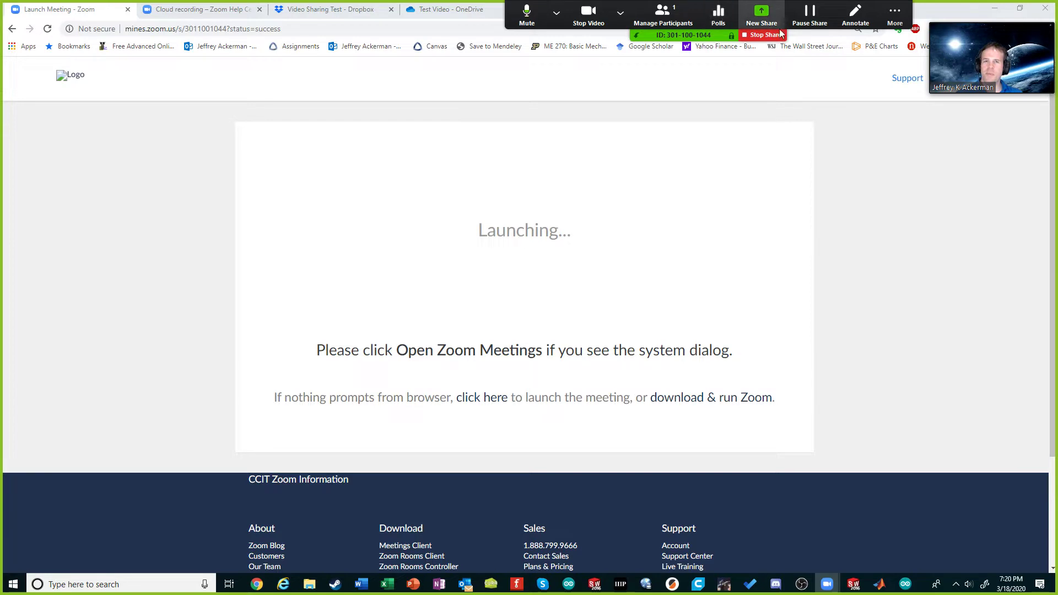
pyautogui.click(896, 15)
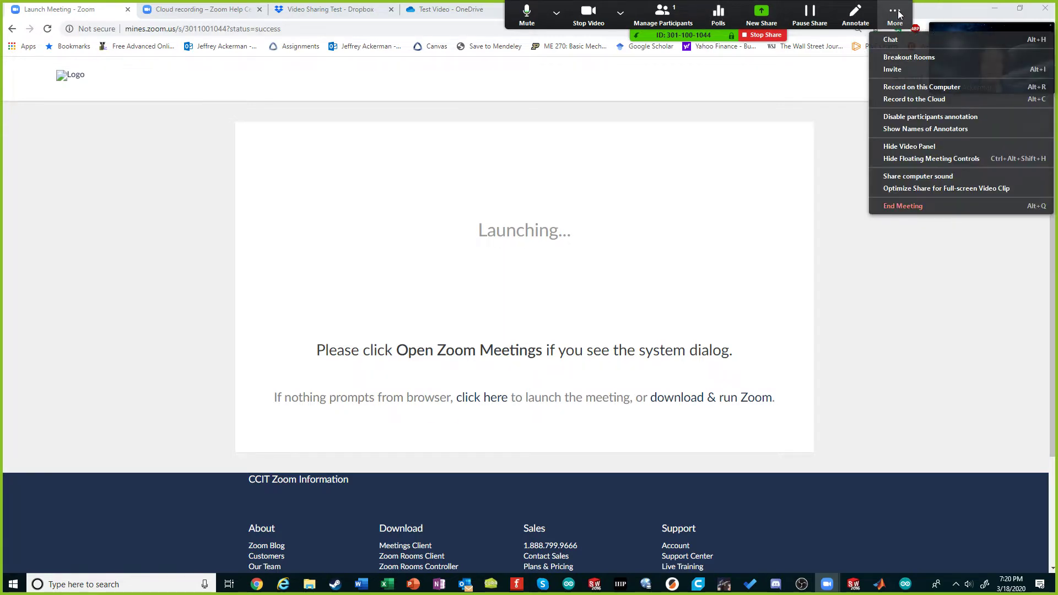
pyautogui.click(898, 14)
pyautogui.click(884, 20)
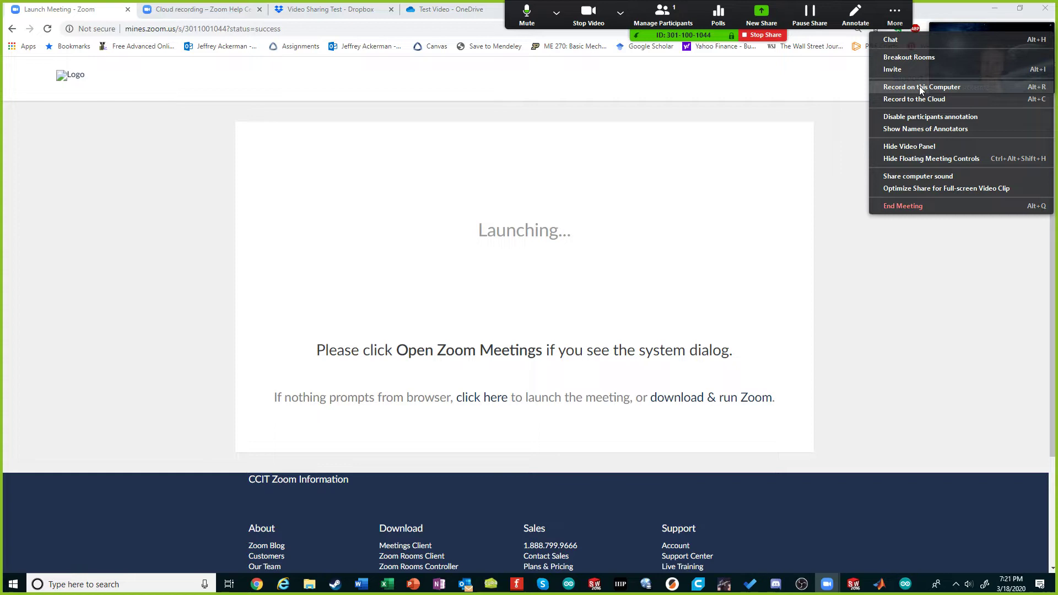
pyautogui.click(916, 101)
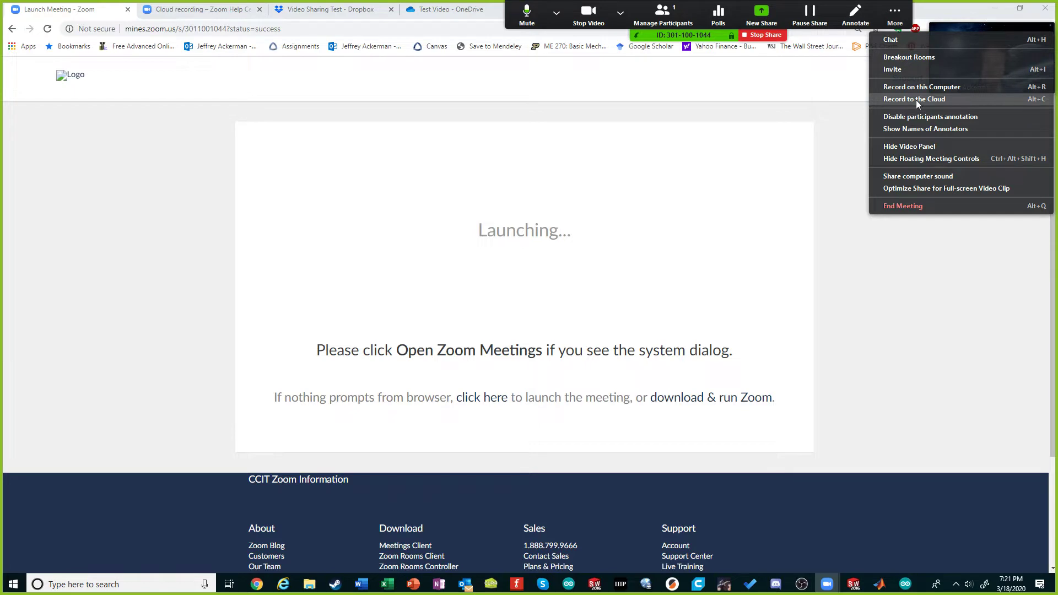
pyautogui.click(187, 119)
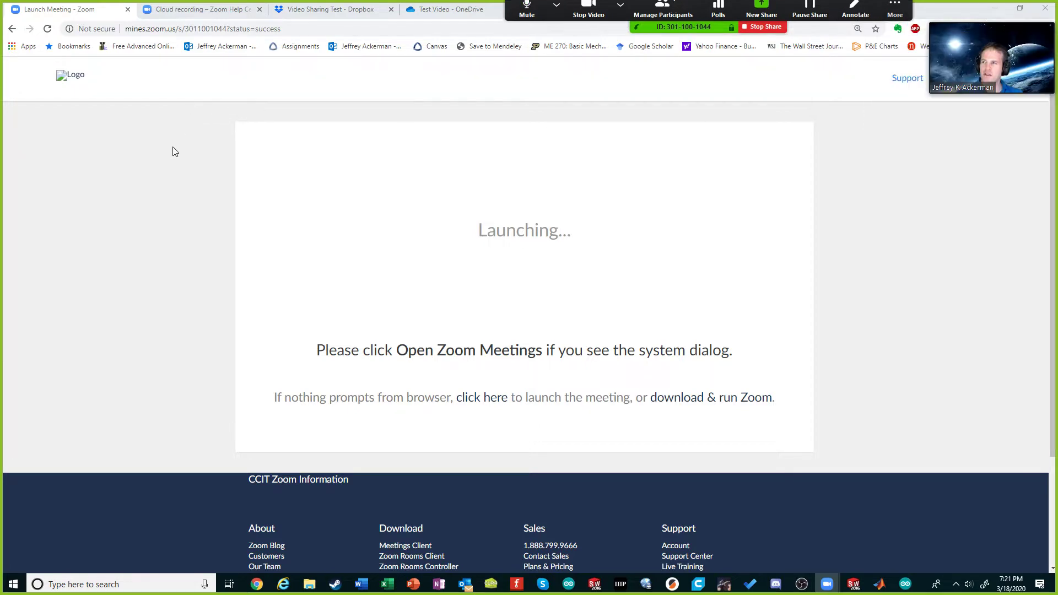
# Step: Look up the cloud recording storage capacity in the Zoom Help Center article and highlight the Pro plan row
pyautogui.click(191, 12)
pyautogui.moveTo(512, 223); pyautogui.dragTo(379, 217)
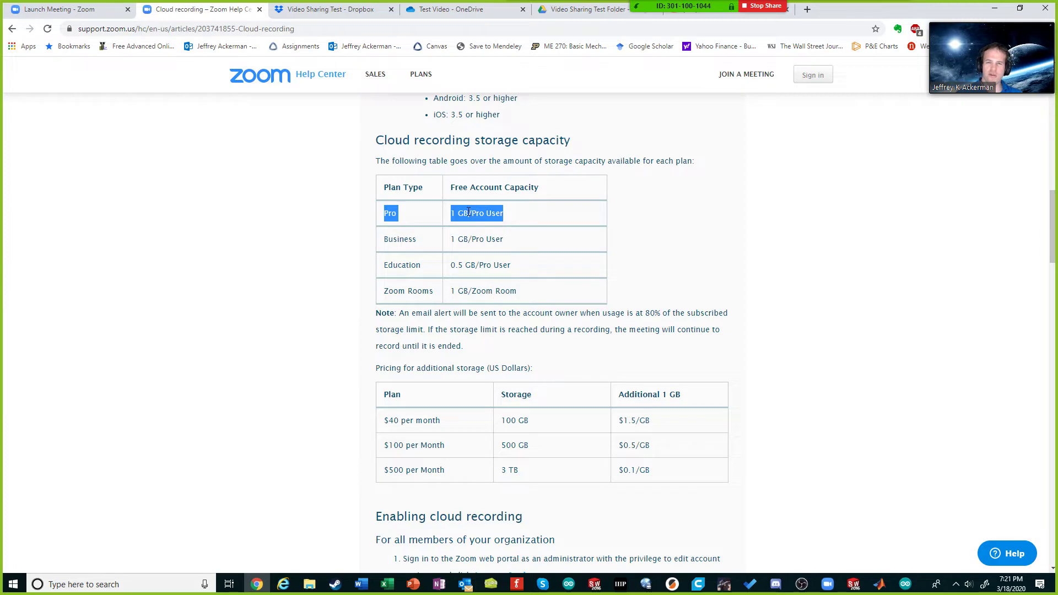
# Step: Start recording the meeting on this computer and check the recording indicator
pyautogui.click(902, 18)
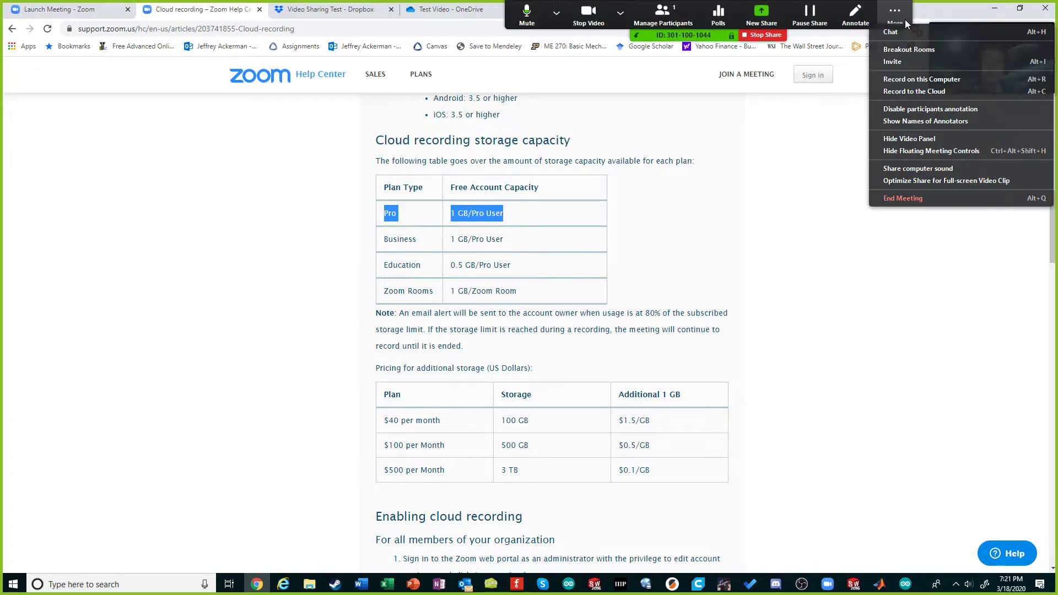
pyautogui.click(917, 79)
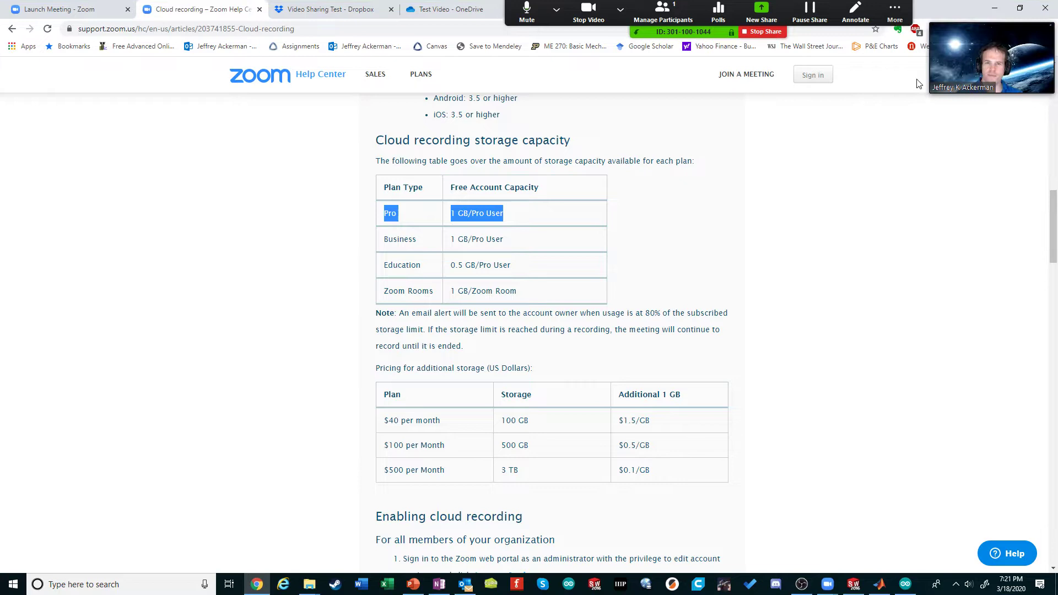
pyautogui.moveTo(729, 15)
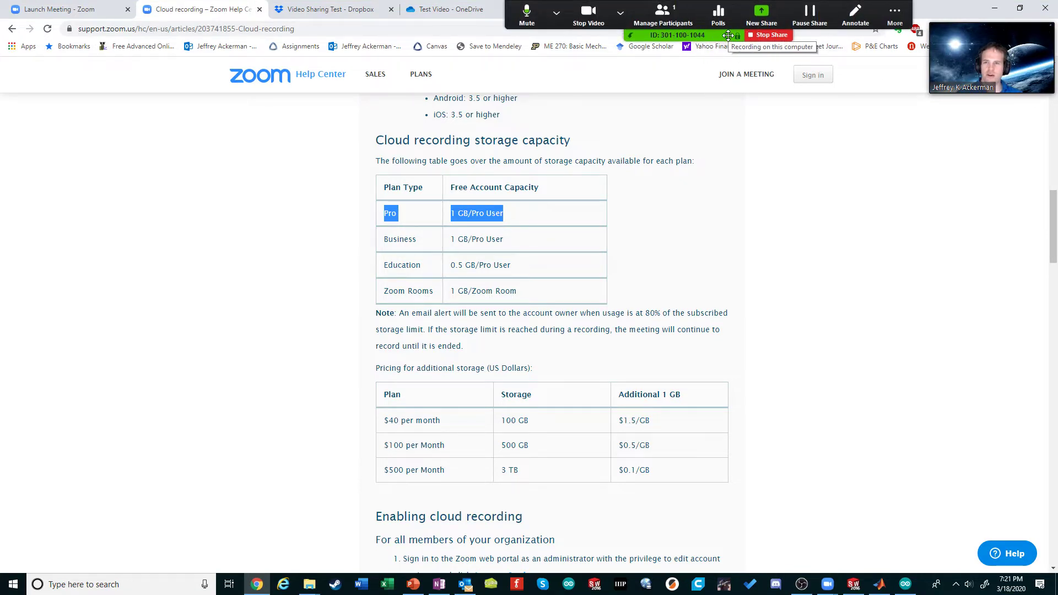
pyautogui.click(803, 189)
pyautogui.click(309, 8)
pyautogui.click(217, 6)
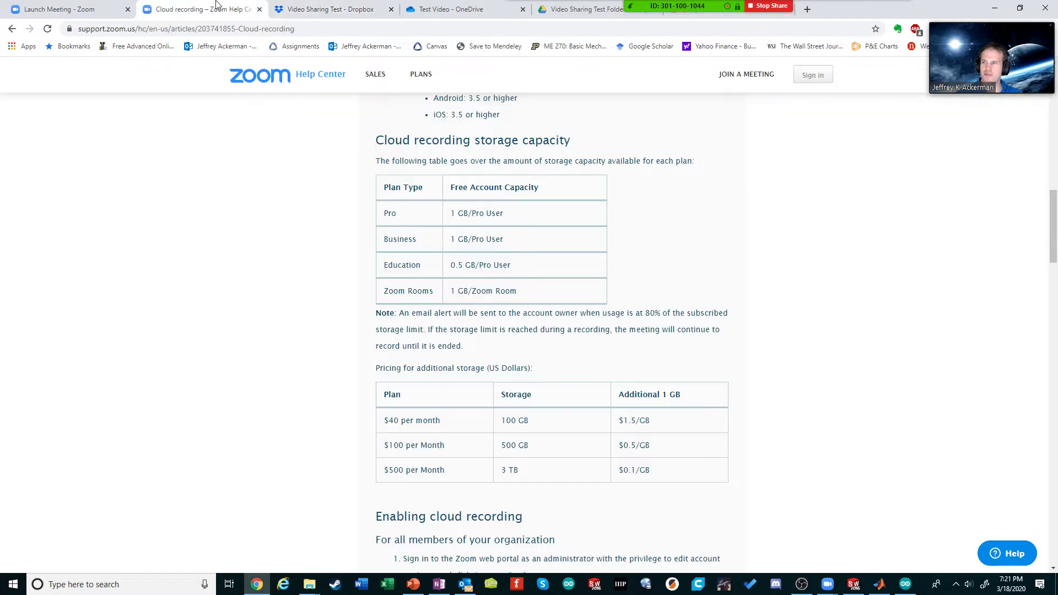
# Step: Show the open Arduino, MATLAB and SOLIDWORKS windows on the shared screen, rotating the SOLIDWORKS part
pyautogui.click(906, 584)
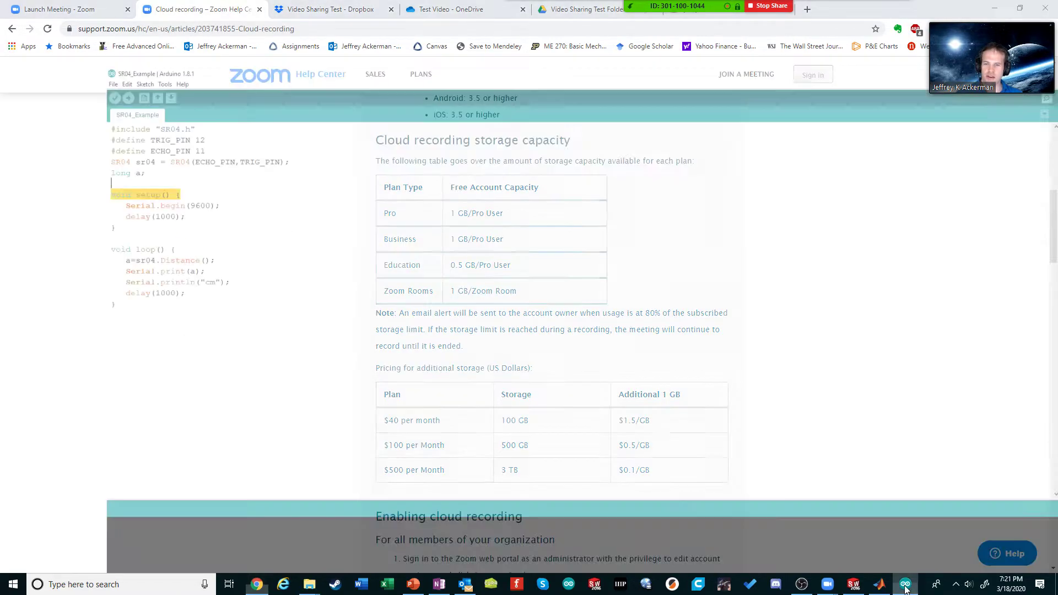
pyautogui.click(345, 298)
pyautogui.click(880, 584)
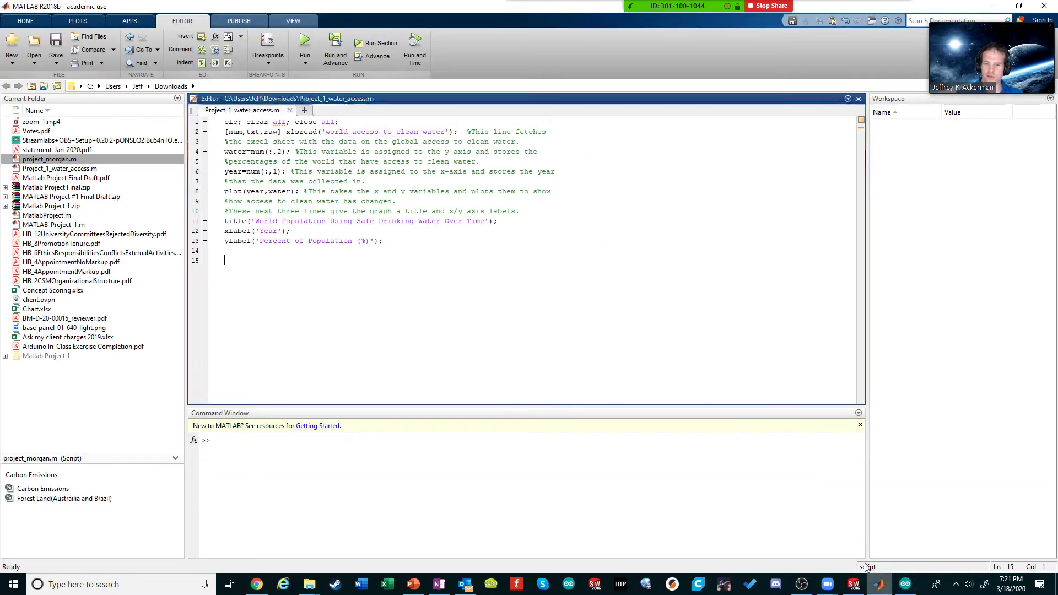
pyautogui.click(853, 585)
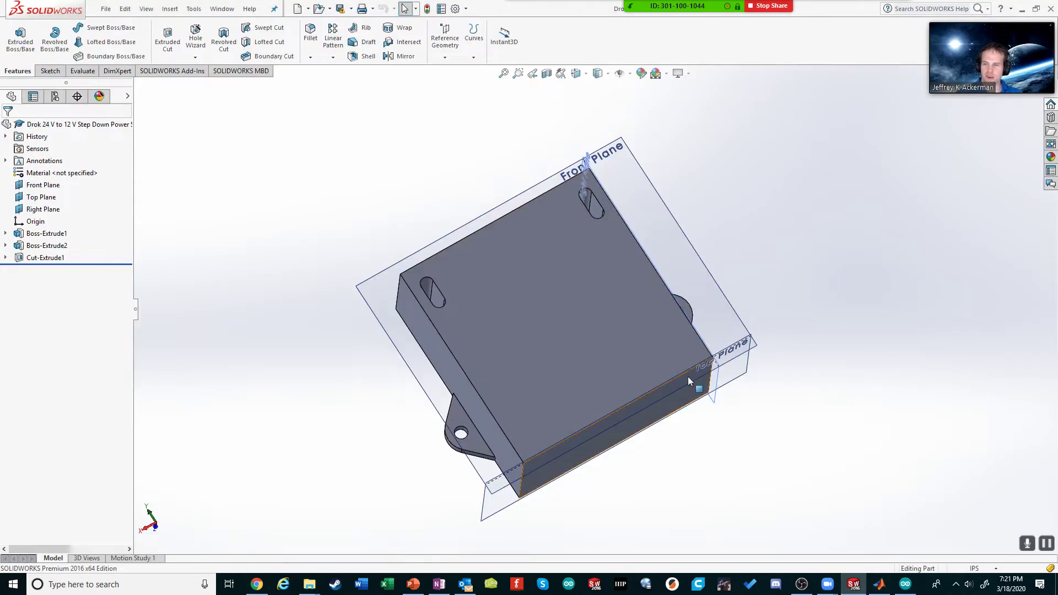
pyautogui.moveTo(687, 376); pyautogui.dragTo(706, 392)
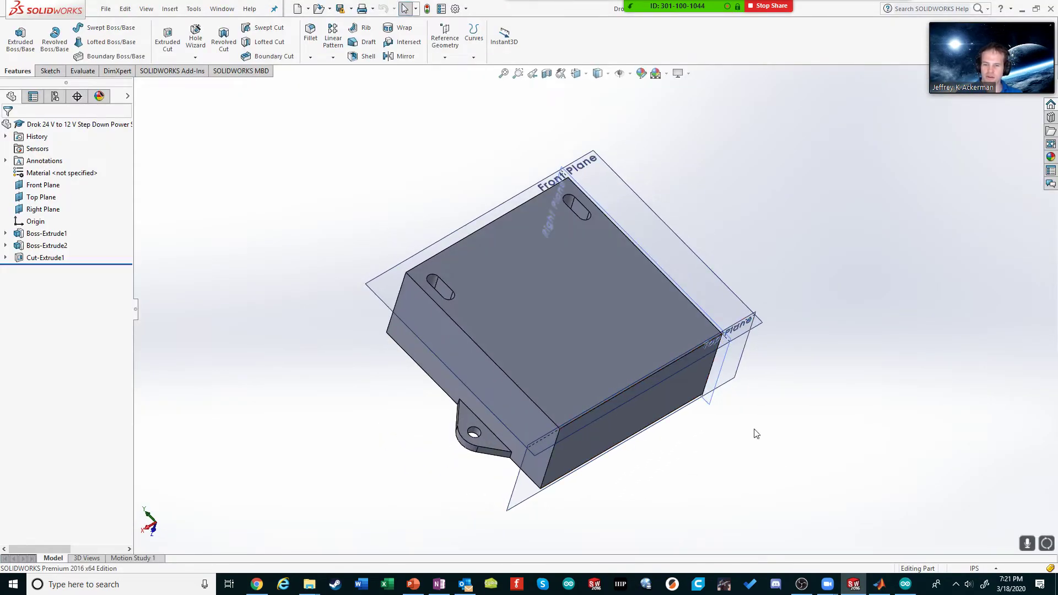
# Step: Switch to the Fatigue Intro 1 Filled presentation in PowerPoint and display its title slide
pyautogui.click(413, 584)
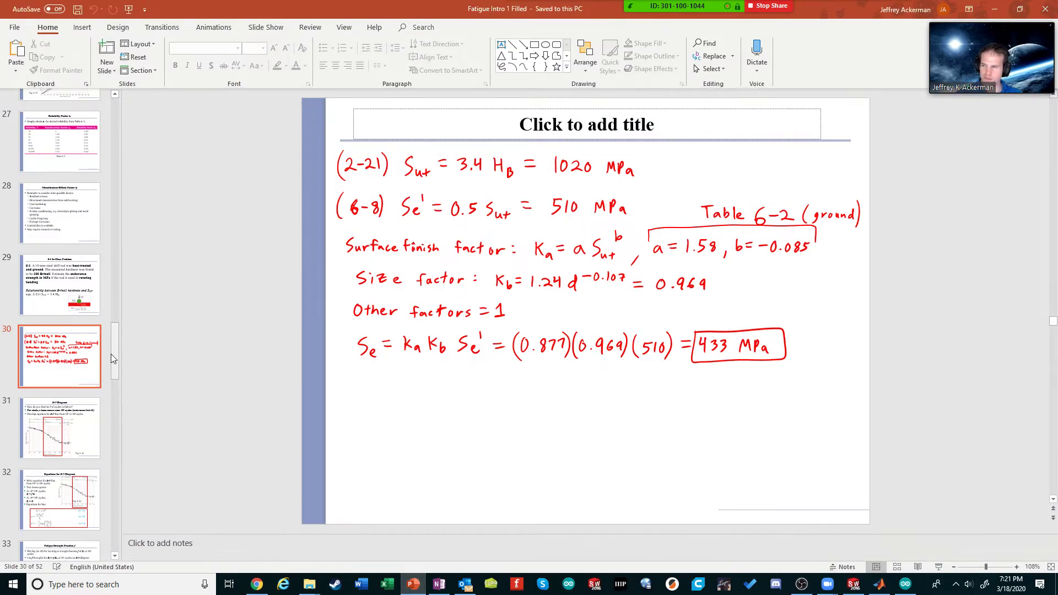
pyautogui.scroll(15, 59, 130)
pyautogui.click(59, 129)
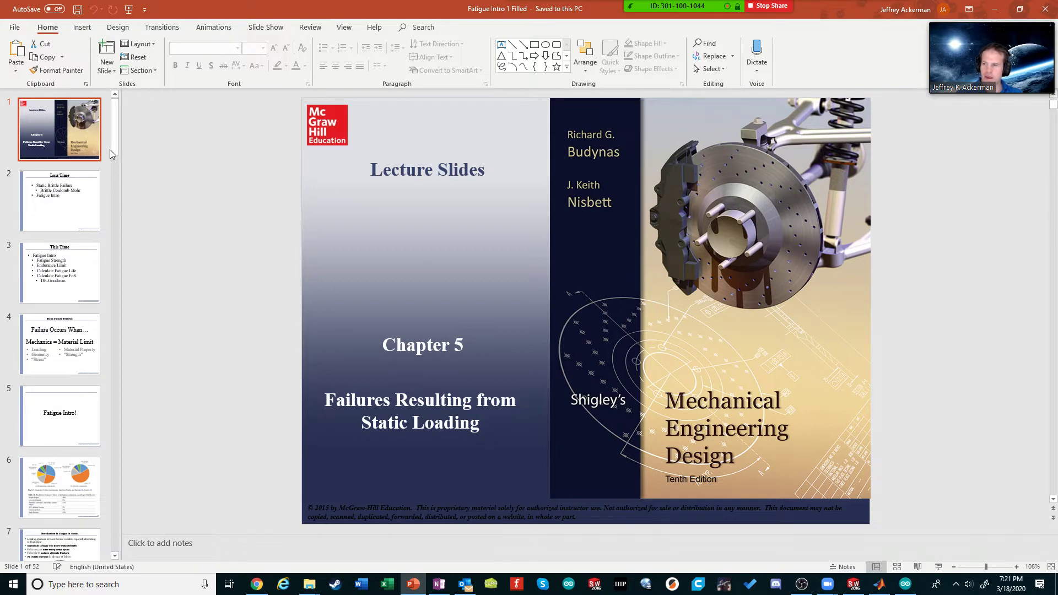
# Step: Display the In-Class Fatigue Life Problem on slide 43, followed by its handwritten solution on slide 44
pyautogui.moveTo(113, 125); pyautogui.dragTo(95, 384)
pyautogui.scroll(-8, 82, 359)
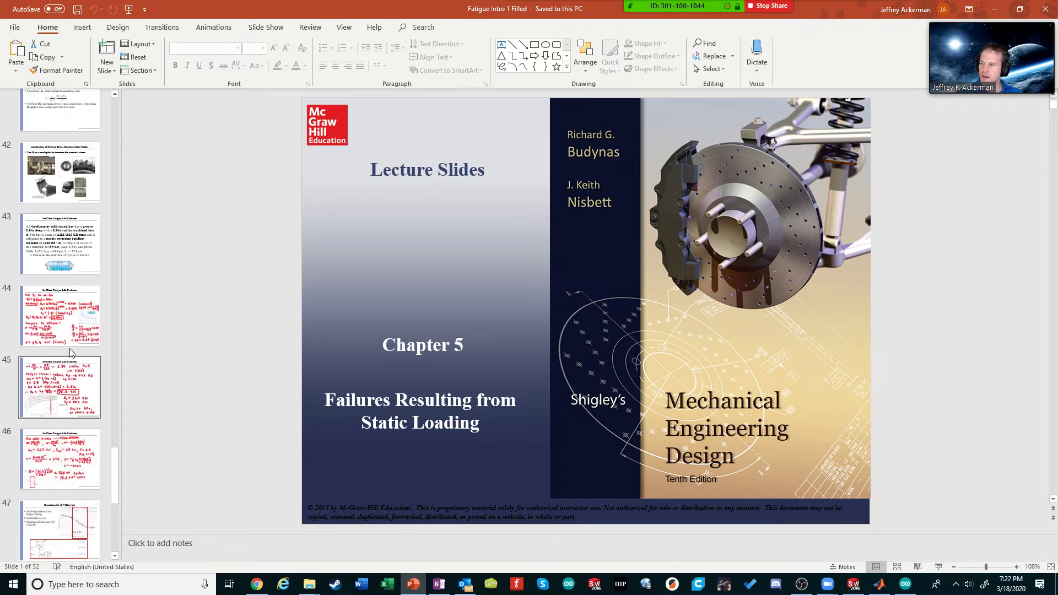
pyautogui.click(72, 309)
pyautogui.click(70, 242)
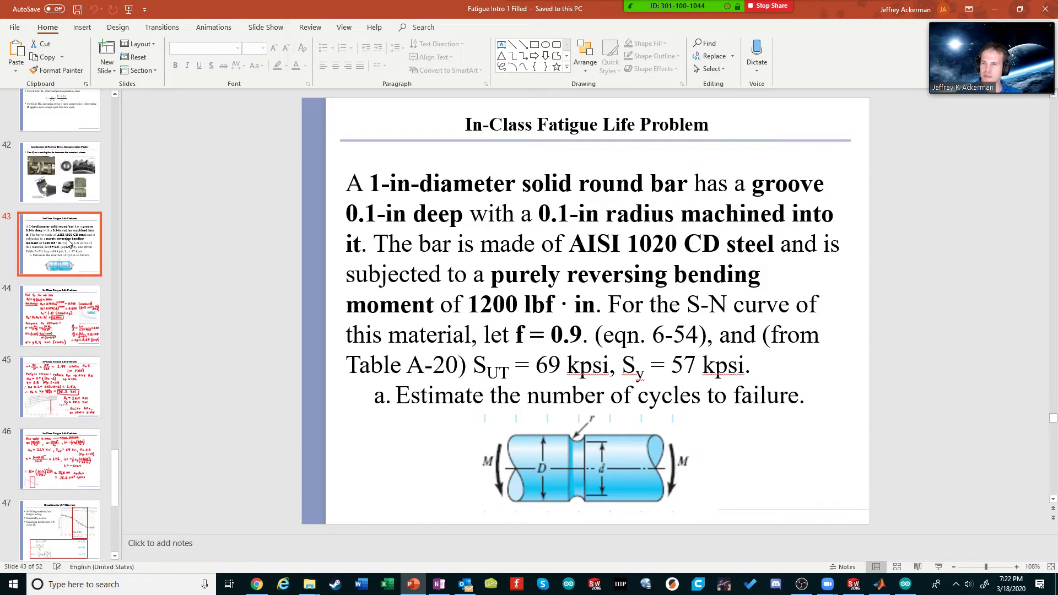
pyautogui.press('Down')
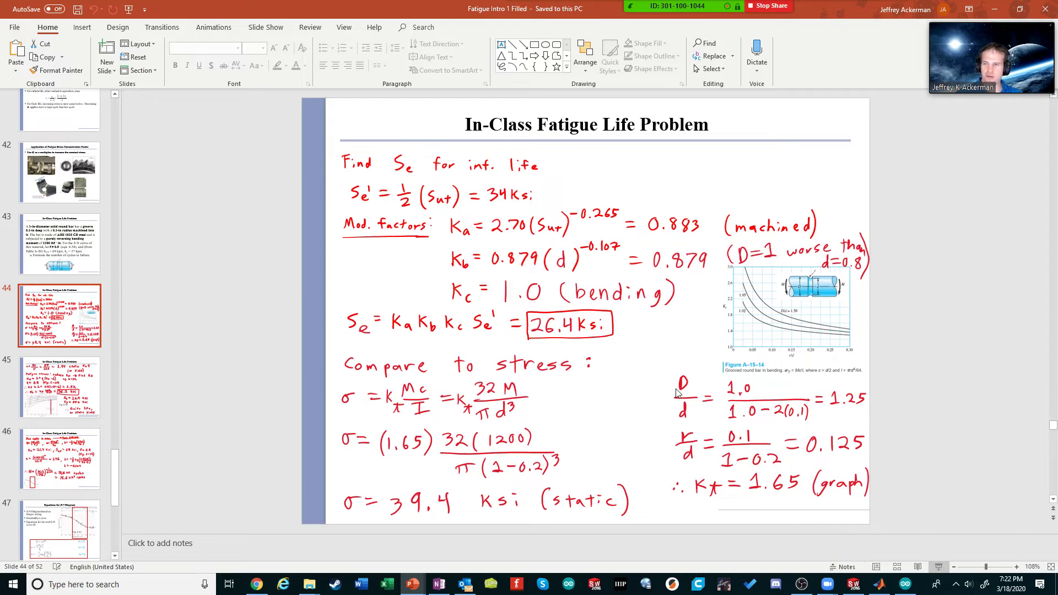
# Step: Present slide 44 with the handwritten fatigue solution full screen, and return to the normal editing view
pyautogui.click(938, 566)
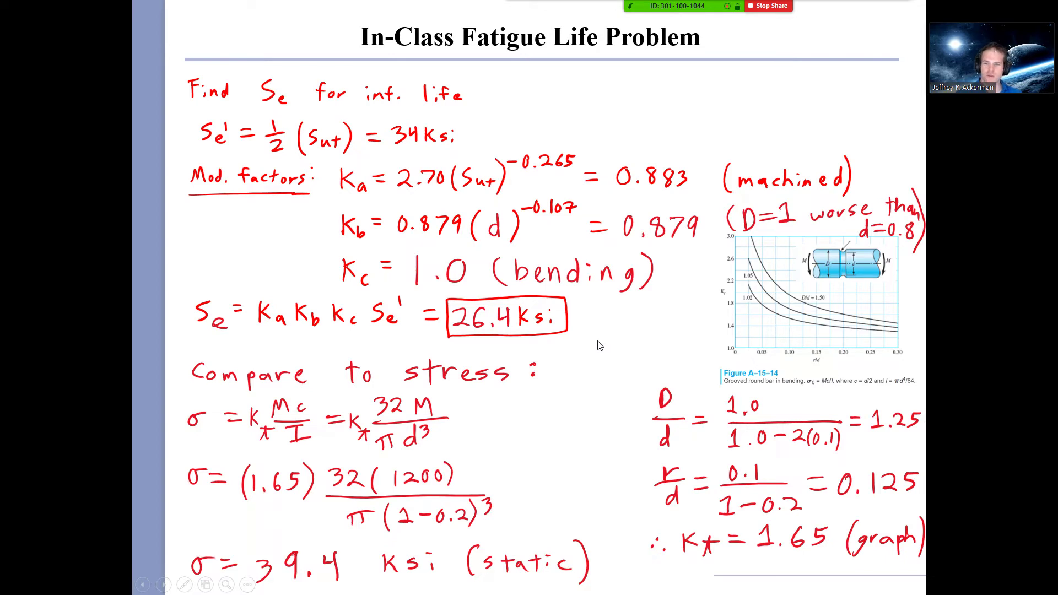
pyautogui.press('Escape')
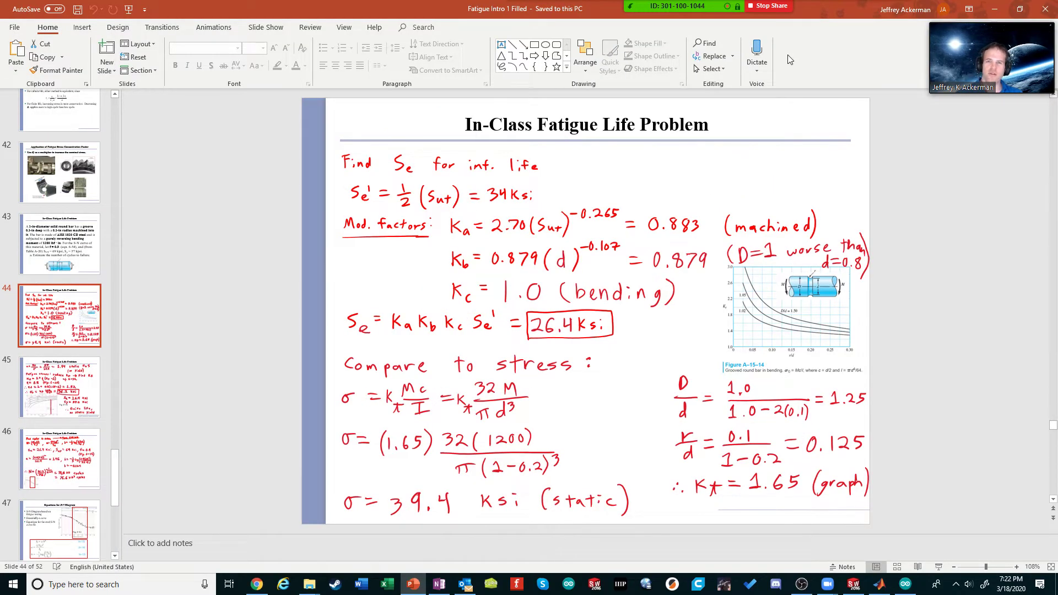
# Step: Stop the Zoom meeting recording while the screen is still shared
pyautogui.moveTo(716, 7)
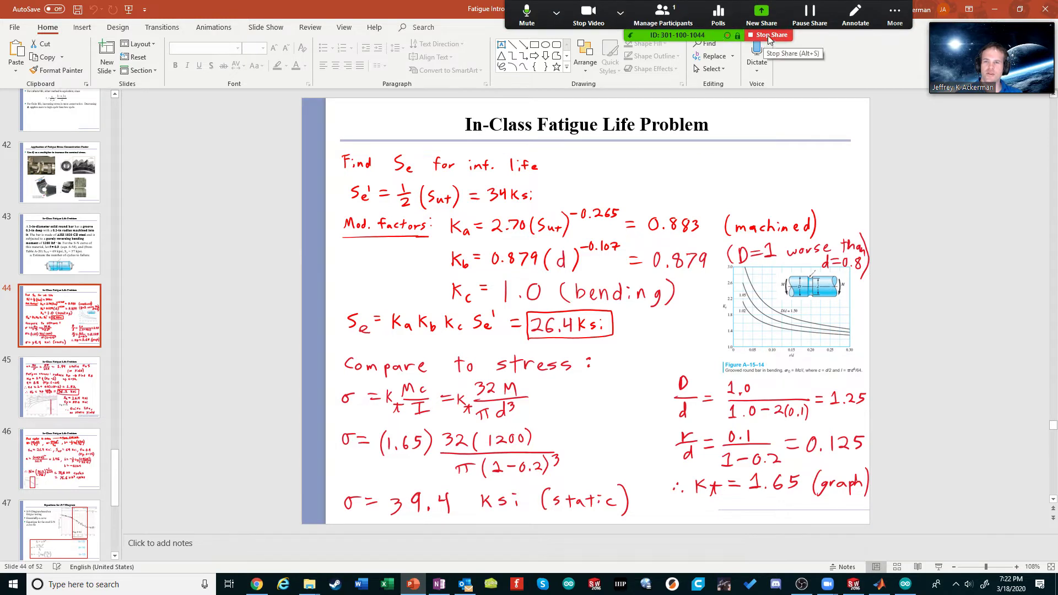
pyautogui.click(900, 15)
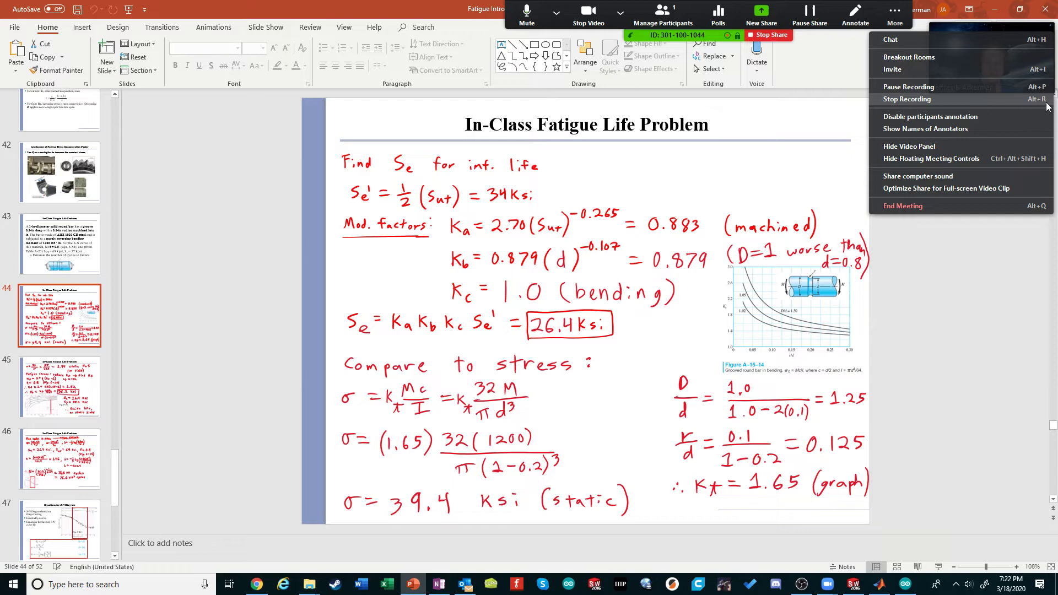
pyautogui.click(910, 99)
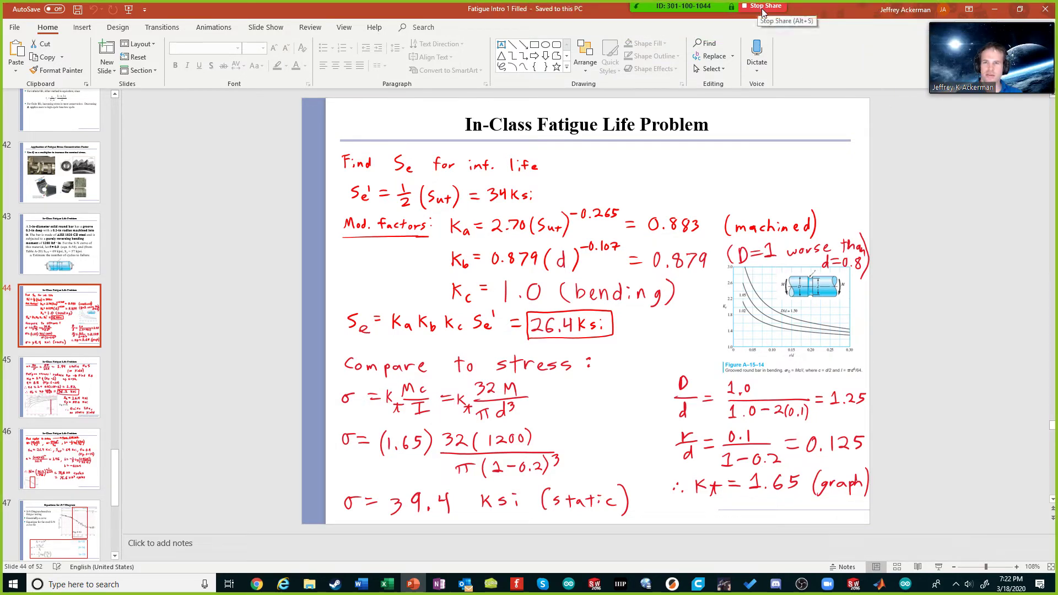
# Step: Stop sharing the screen and end the Zoom meeting for all participants
pyautogui.click(763, 8)
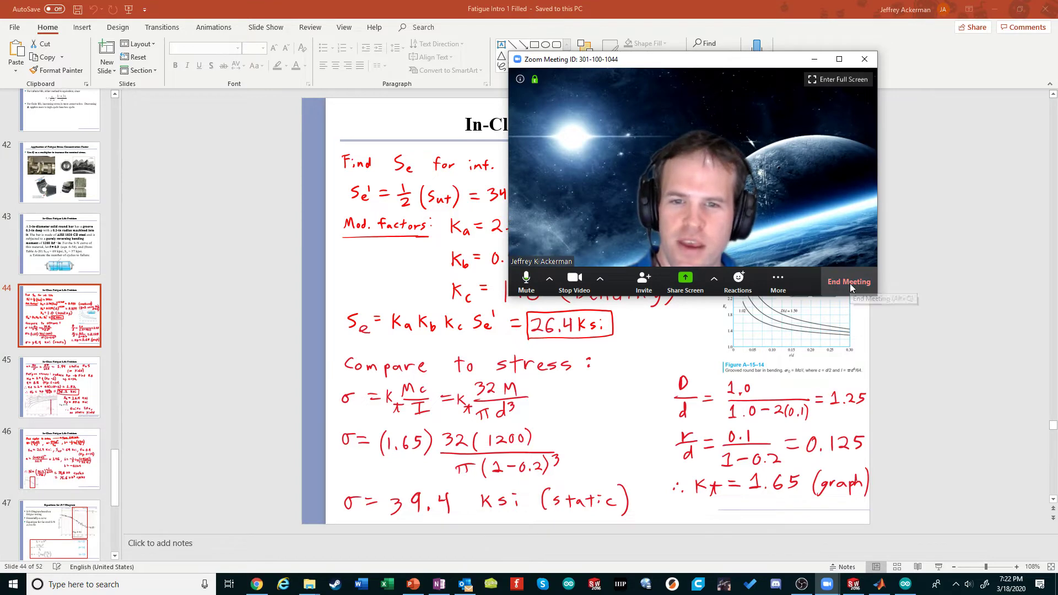
pyautogui.click(849, 282)
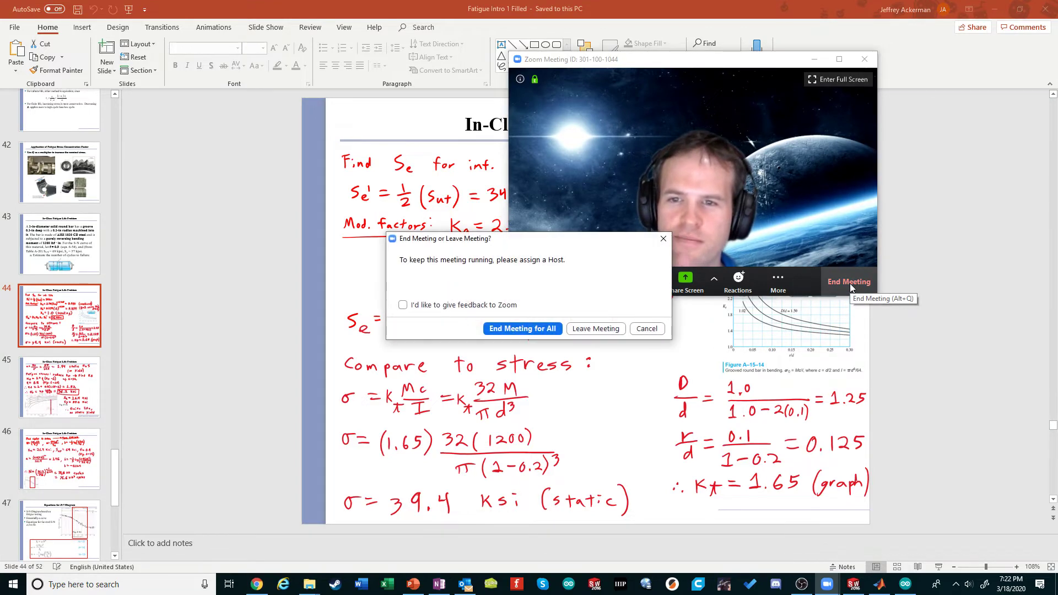
pyautogui.click(522, 328)
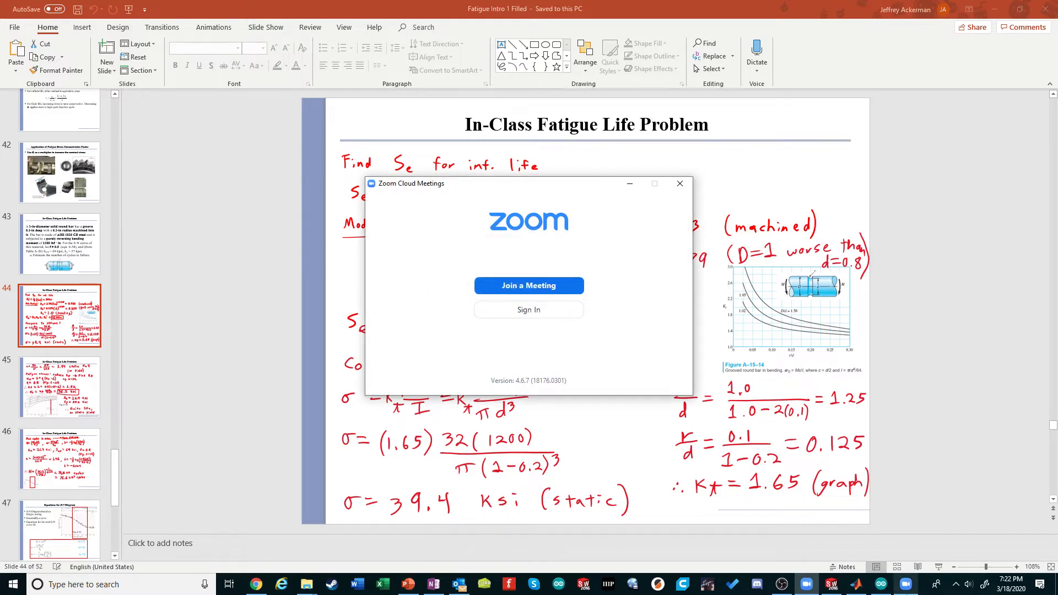
# Step: Choose the Test recording folder on the Desktop as the save location for the recorded files
pyautogui.click(907, 590)
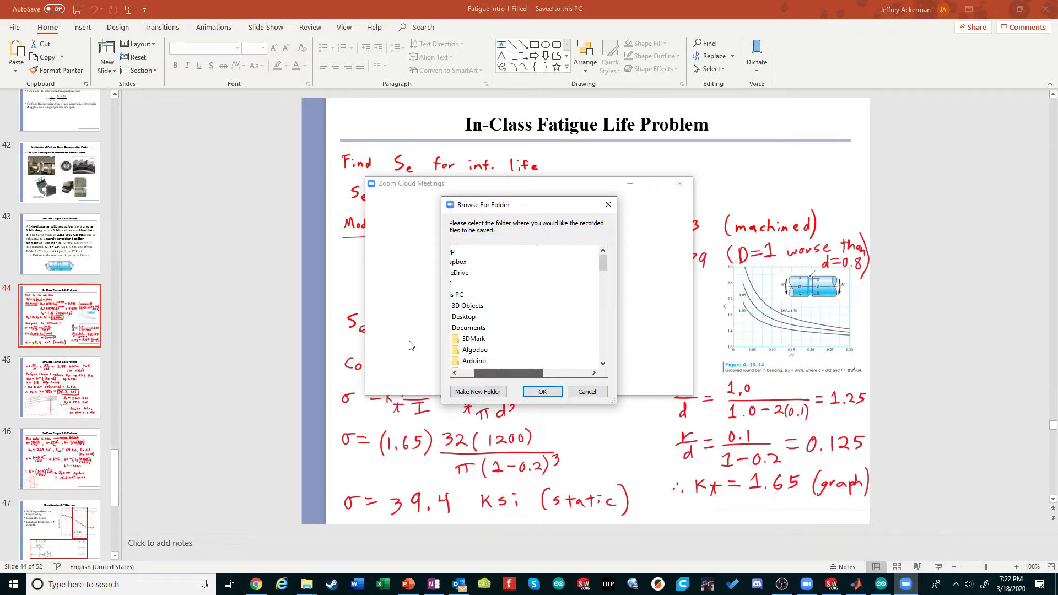
pyautogui.moveTo(518, 371); pyautogui.dragTo(504, 371)
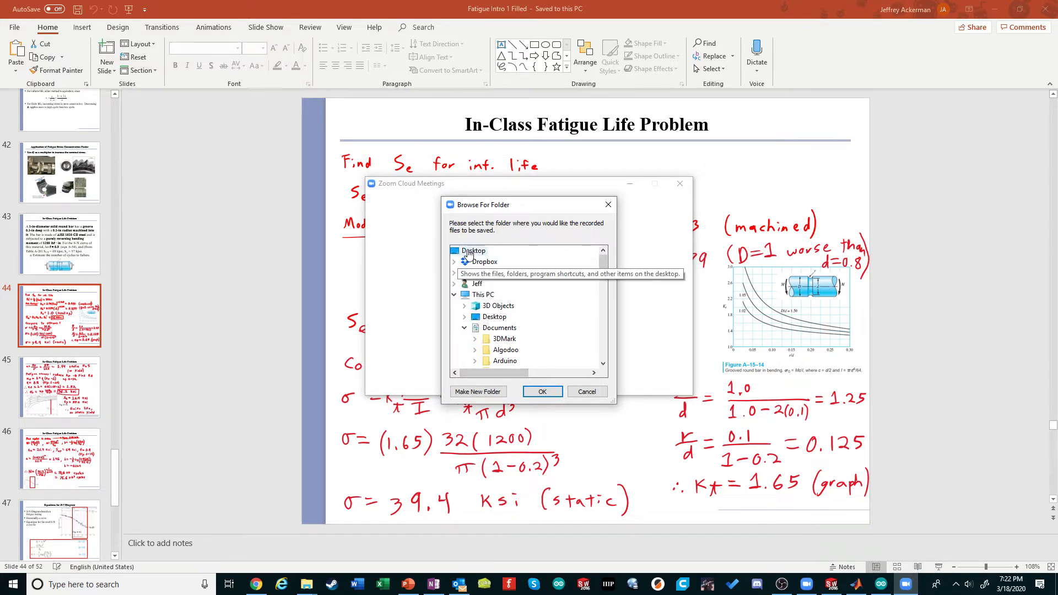
pyautogui.click(454, 294)
pyautogui.moveTo(602, 282); pyautogui.dragTo(610, 365)
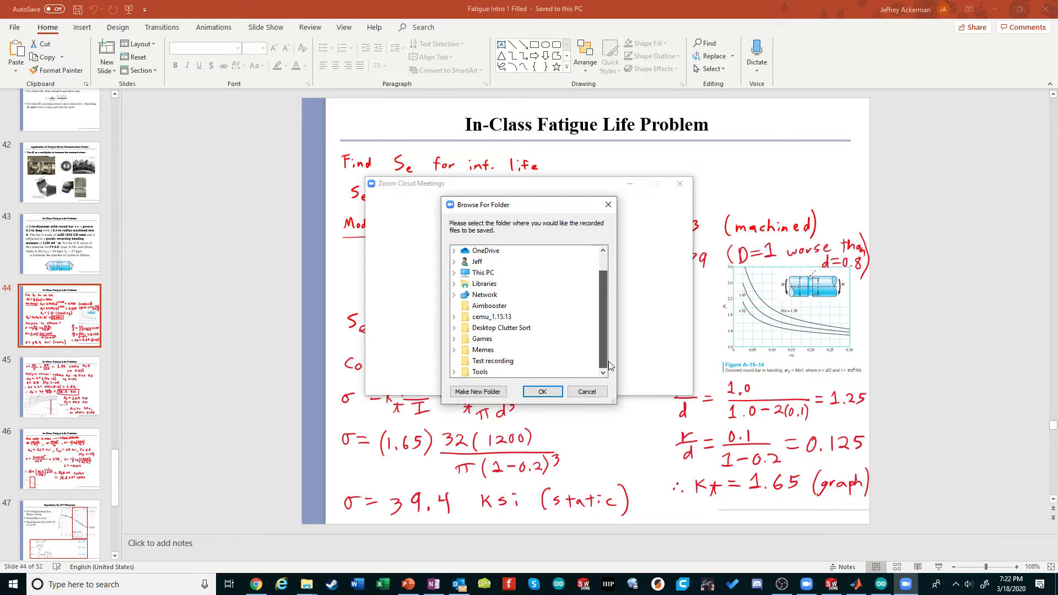
pyautogui.click(496, 361)
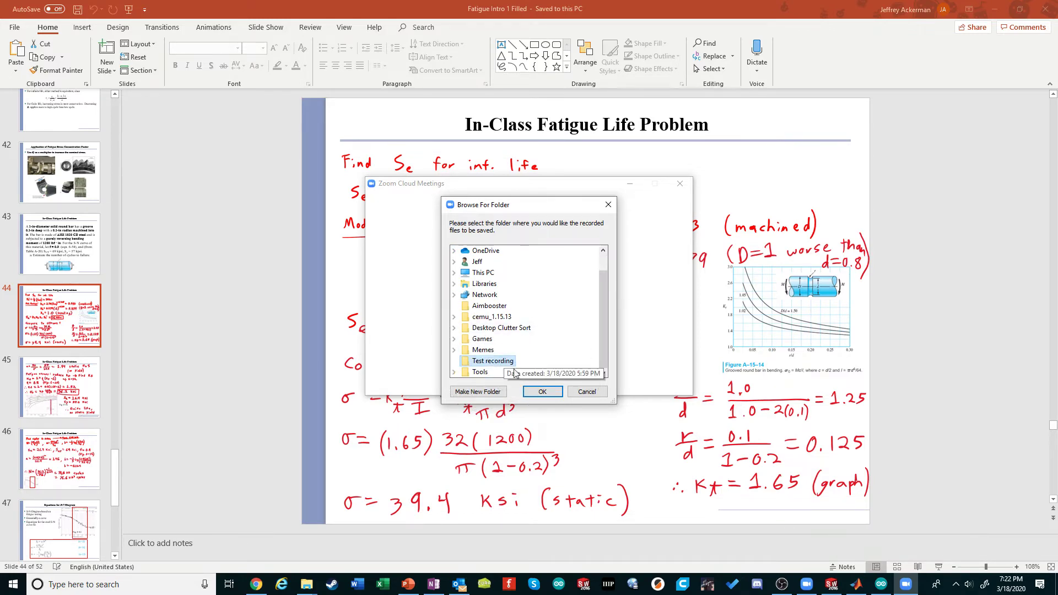
pyautogui.click(542, 391)
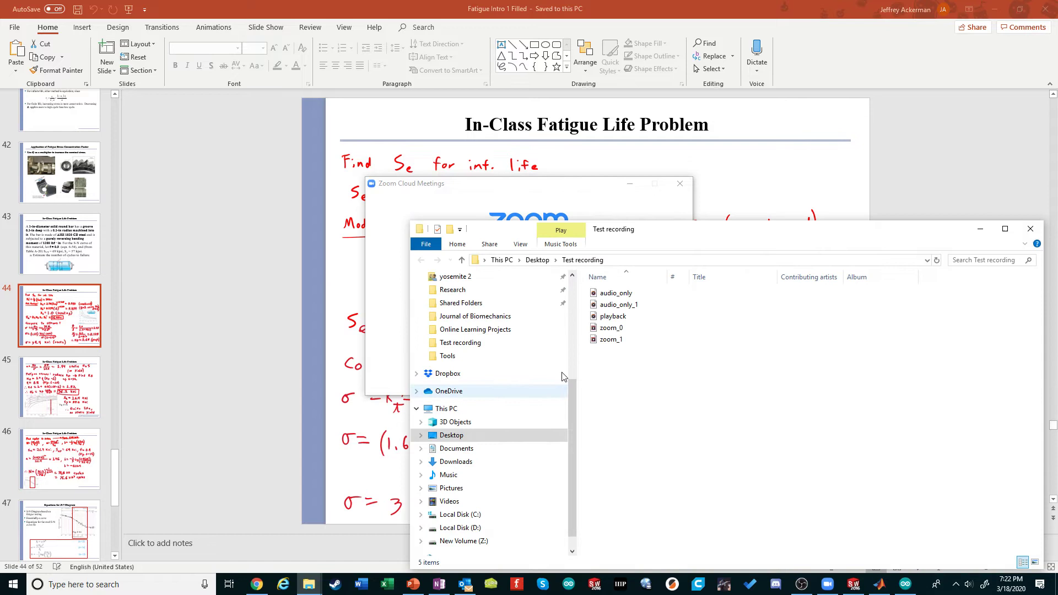
# Step: Examine the saved audio_only, playback, zoom_0 and zoom_1 files in the Test recording folder
pyautogui.moveTo(689, 234); pyautogui.dragTo(551, 144)
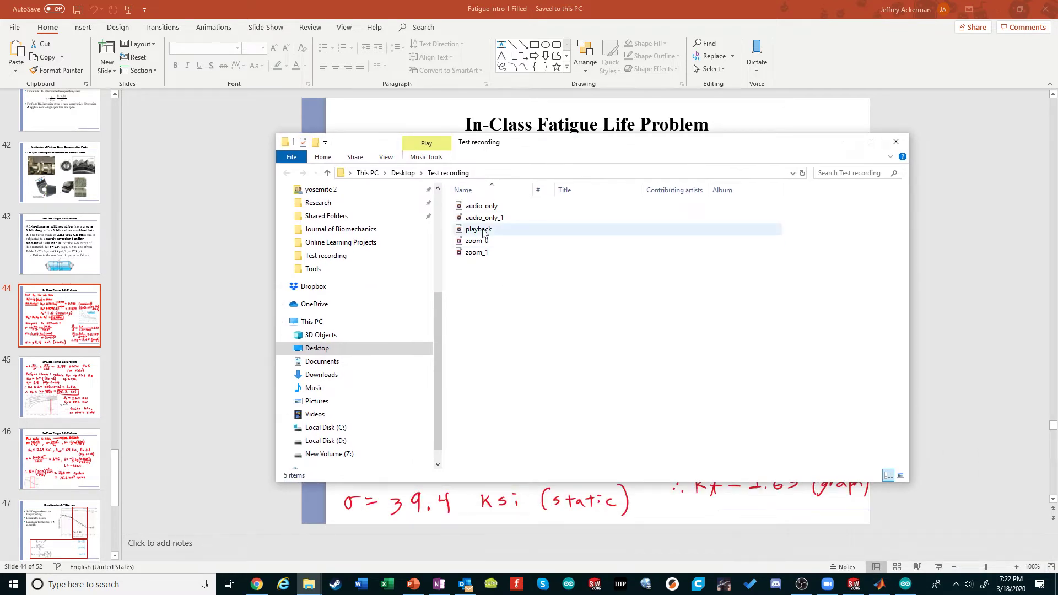
pyautogui.click(496, 207)
pyautogui.keyDown('shift'); pyautogui.click(486, 231); pyautogui.keyUp('shift')
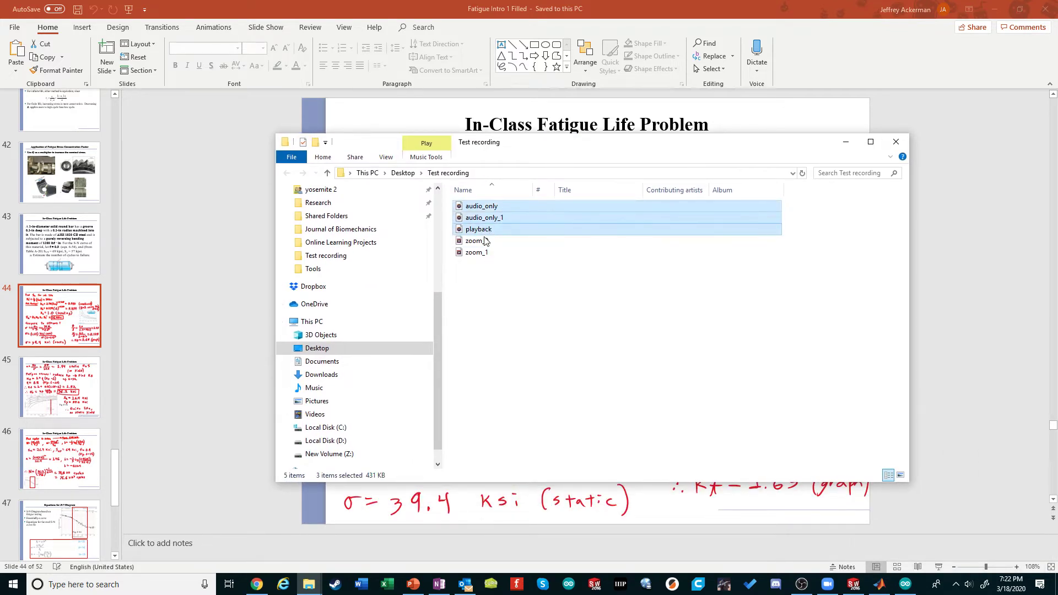
pyautogui.click(485, 241)
pyautogui.keyDown('shift'); pyautogui.click(489, 254); pyautogui.keyUp('shift')
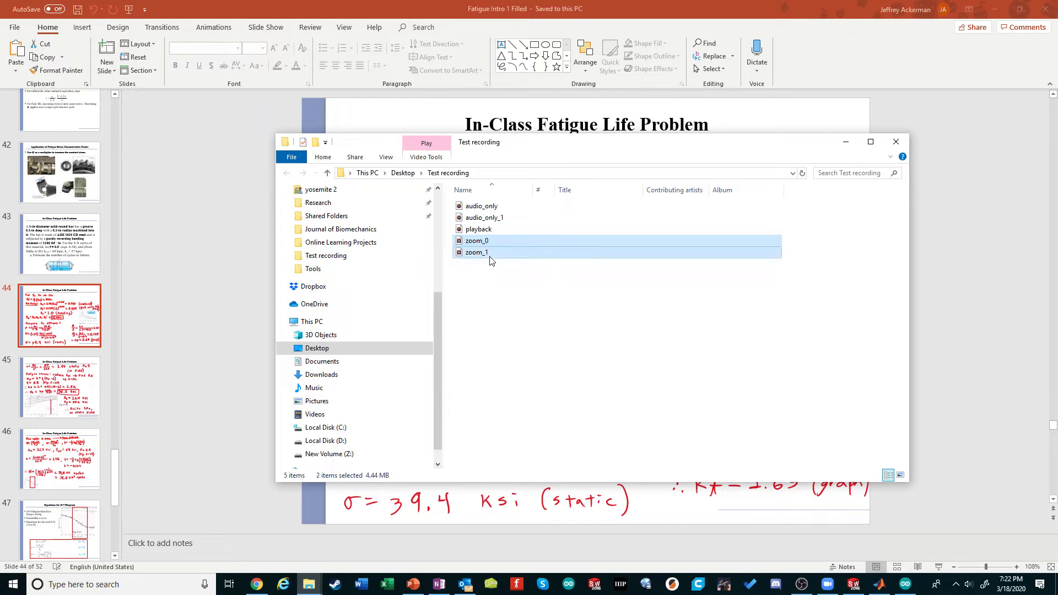
pyautogui.click(480, 241)
pyautogui.click(477, 253)
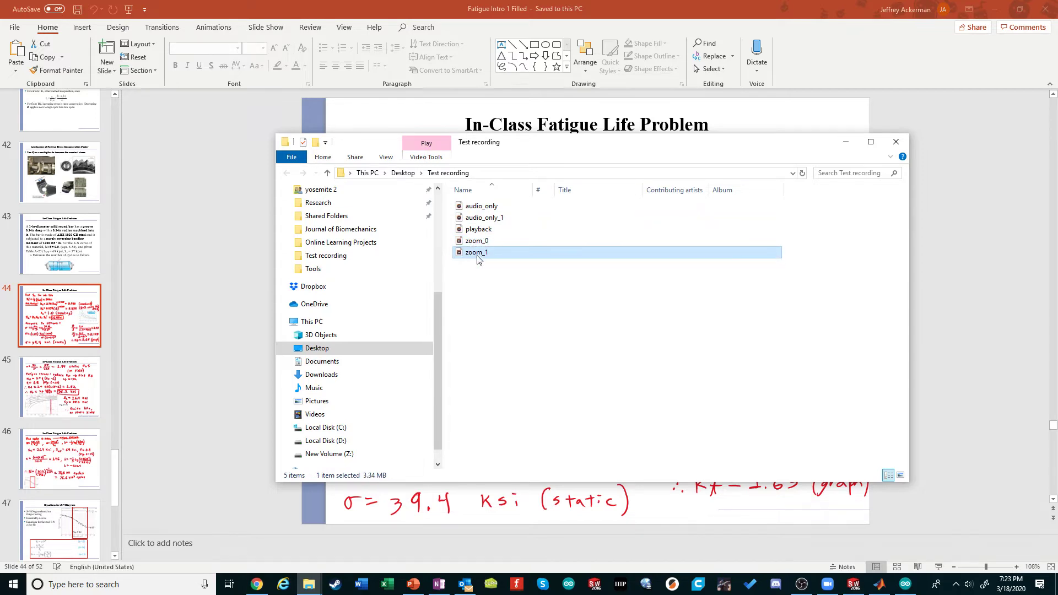
pyautogui.click(528, 297)
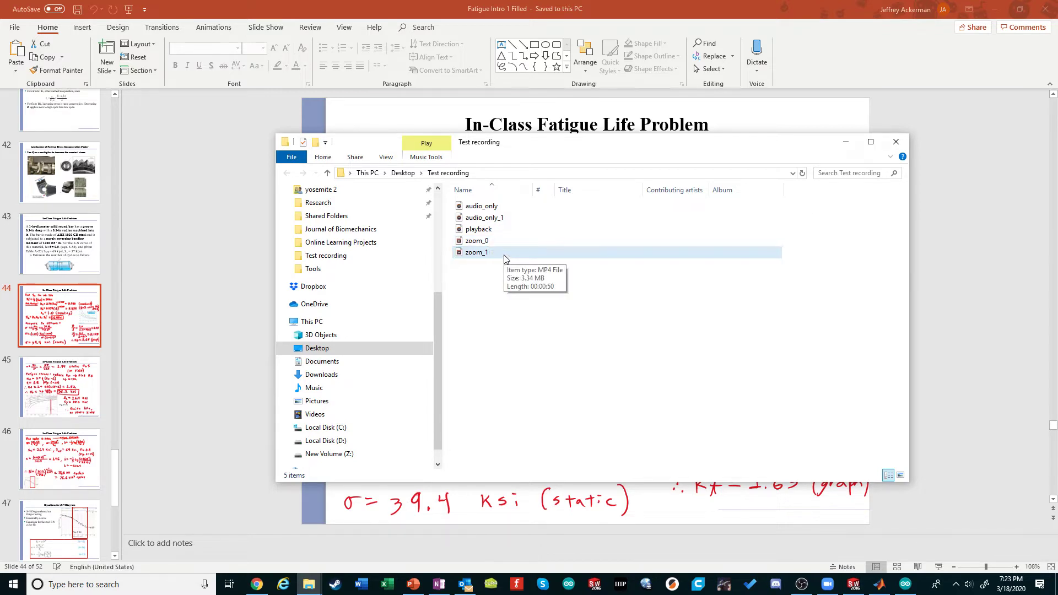
# Step: Play the zoom_1 video from the Test recording folder and mute its sound
pyautogui.click(493, 255)
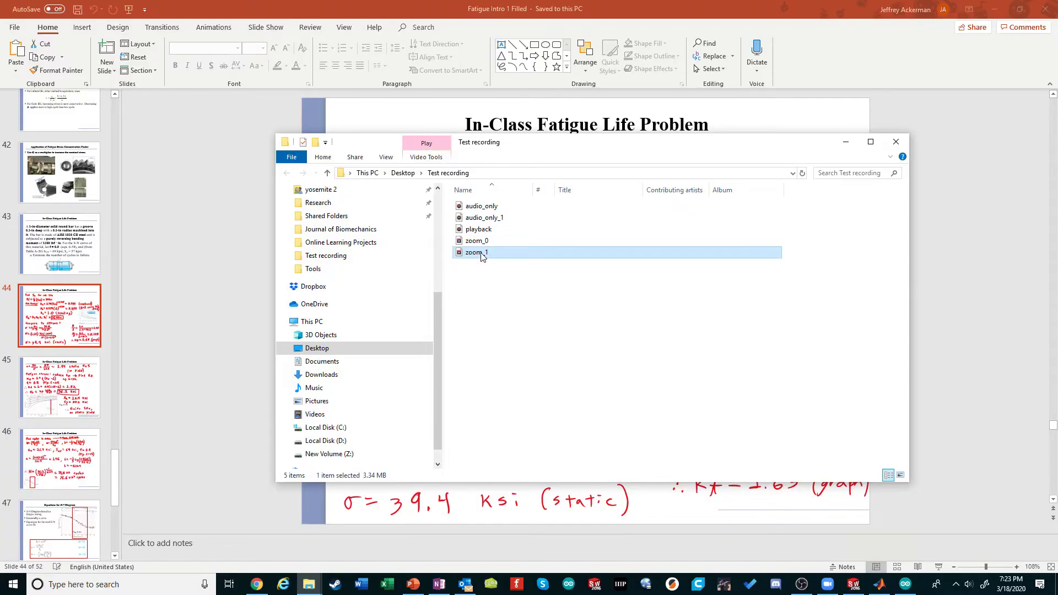
pyautogui.doubleClick(480, 256)
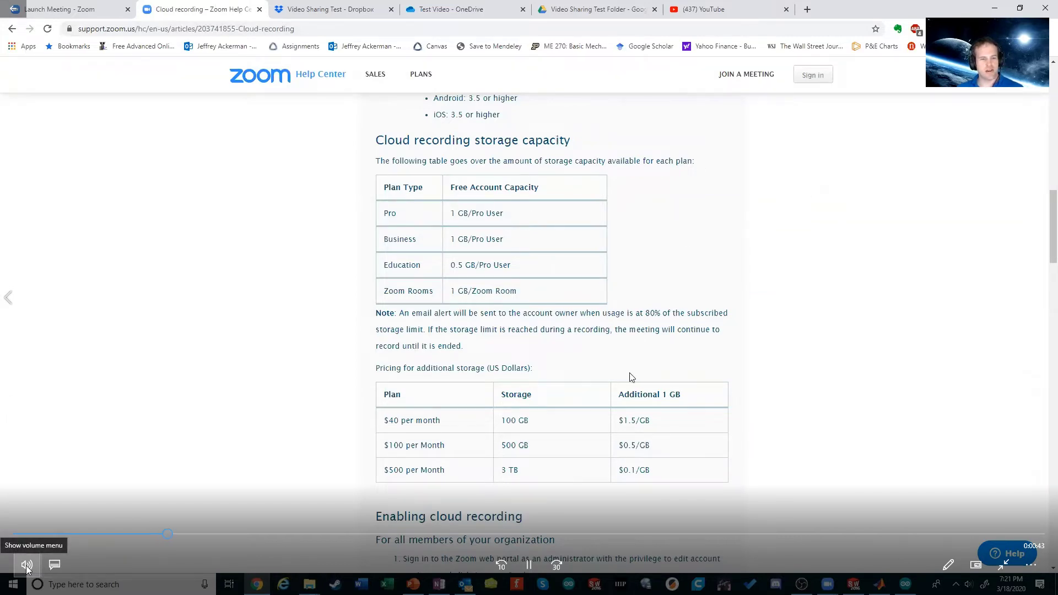
pyautogui.click(27, 565)
pyautogui.click(23, 530)
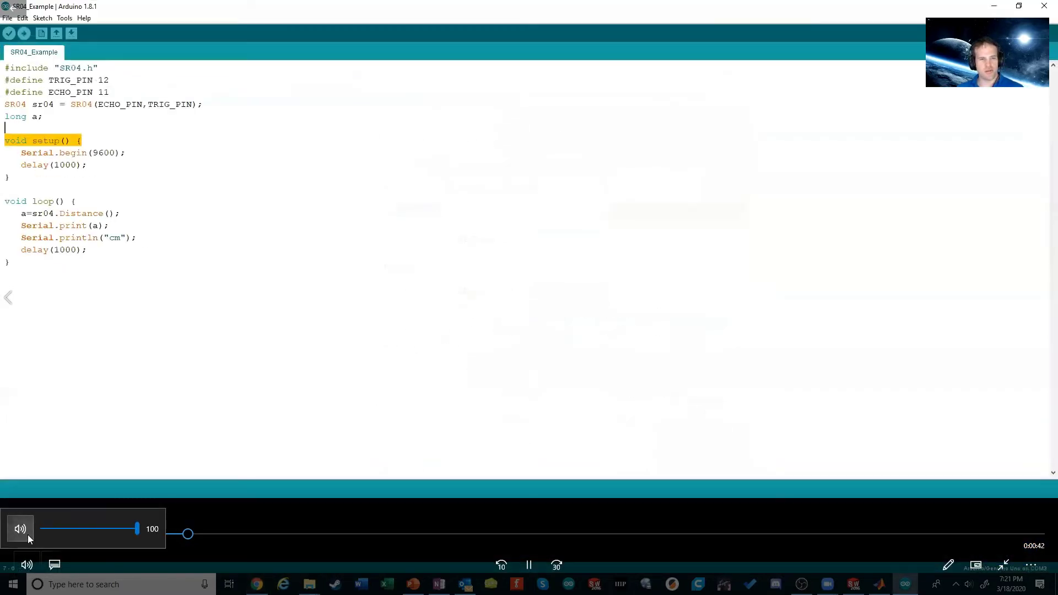
# Step: Skim through the zoom_1 recording to near its end, pause it and close the video player
pyautogui.click(368, 534)
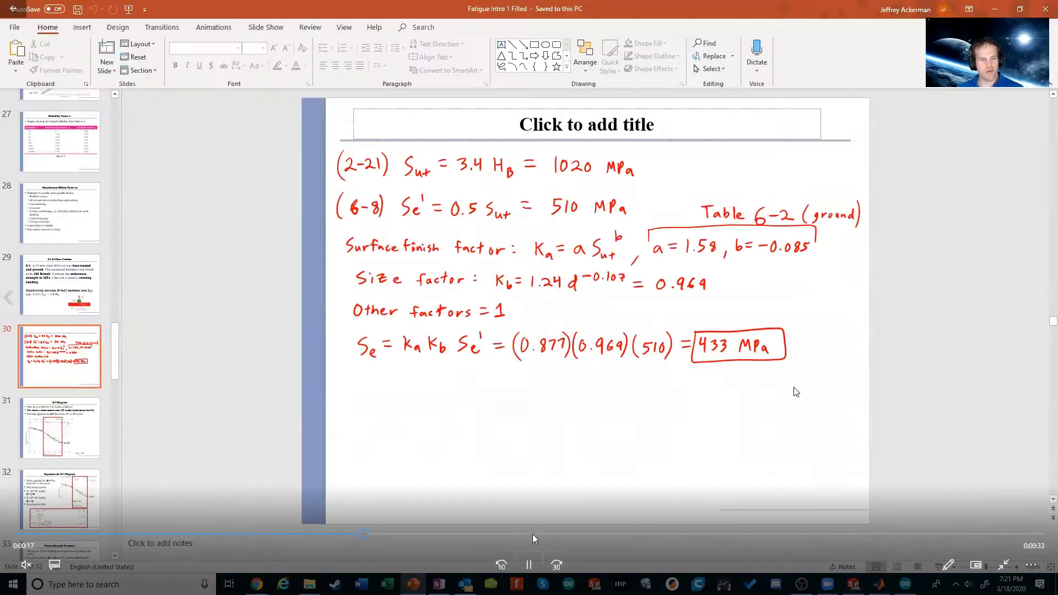
pyautogui.click(530, 534)
pyautogui.click(624, 536)
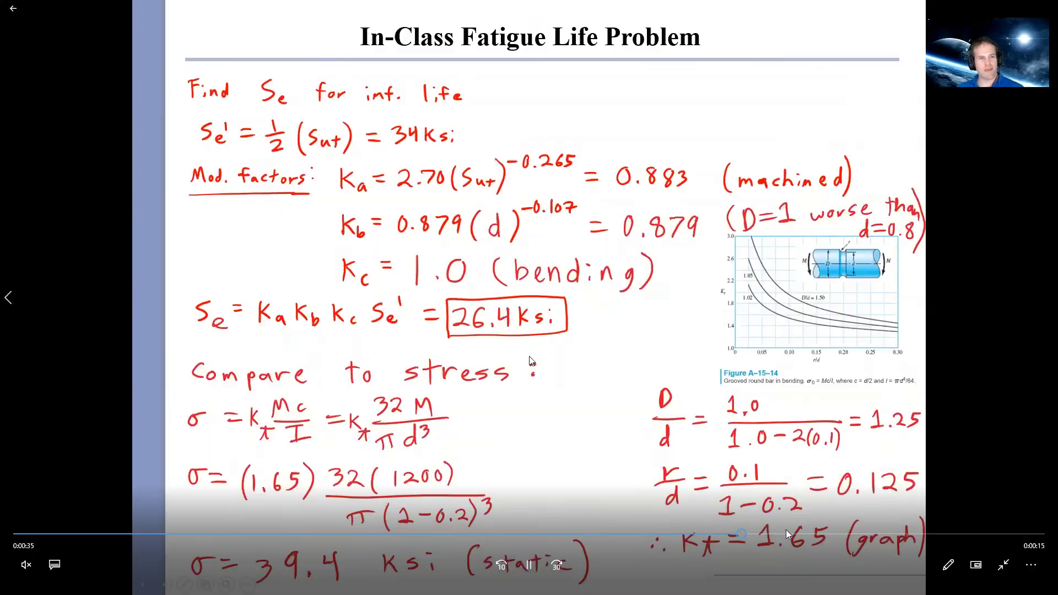
pyautogui.click(843, 535)
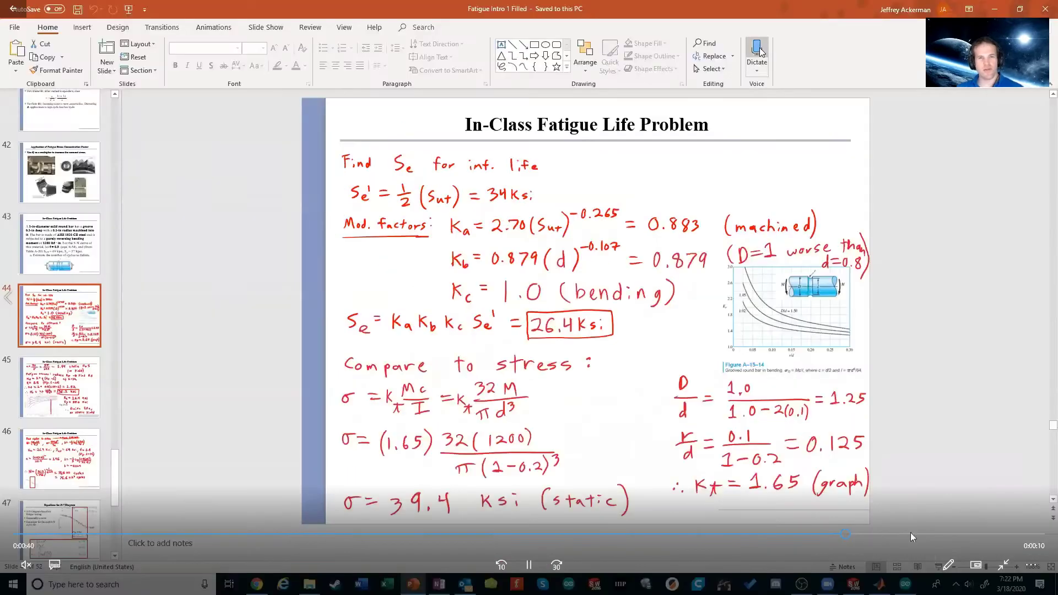
pyautogui.click(931, 534)
pyautogui.click(537, 564)
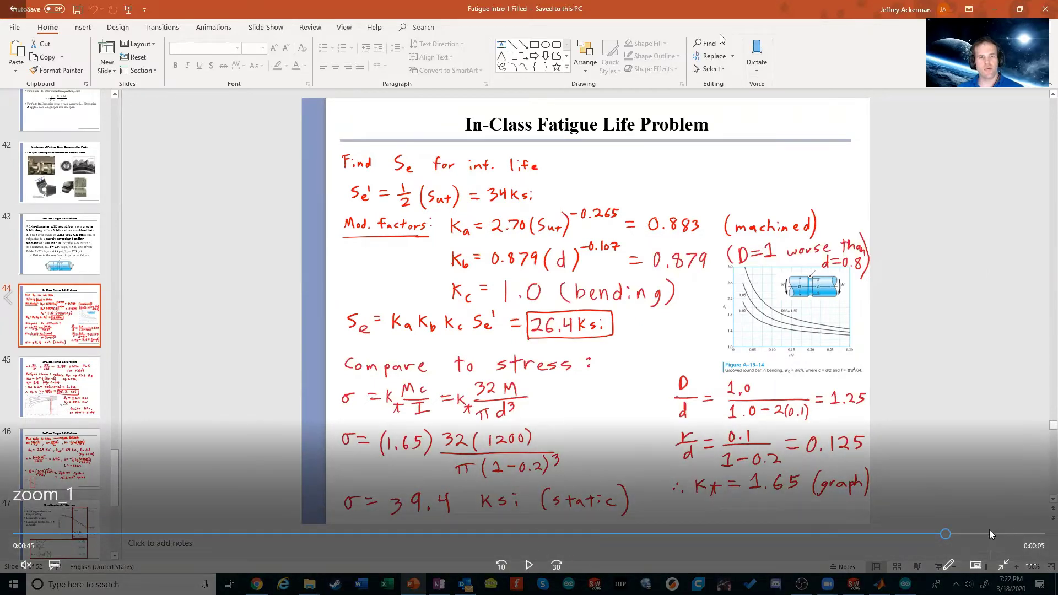
pyautogui.click(19, 7)
pyautogui.click(1045, 7)
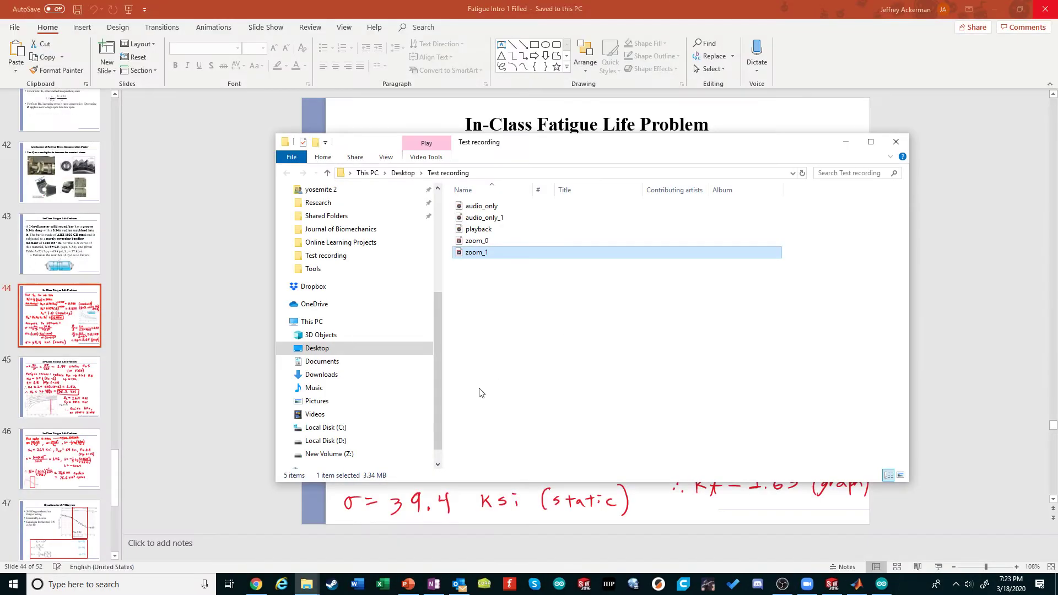
# Step: Switch to Chrome and show the empty Video Sharing Test folder in Dropbox
pyautogui.click(604, 388)
pyautogui.moveTo(571, 136); pyautogui.dragTo(624, 139)
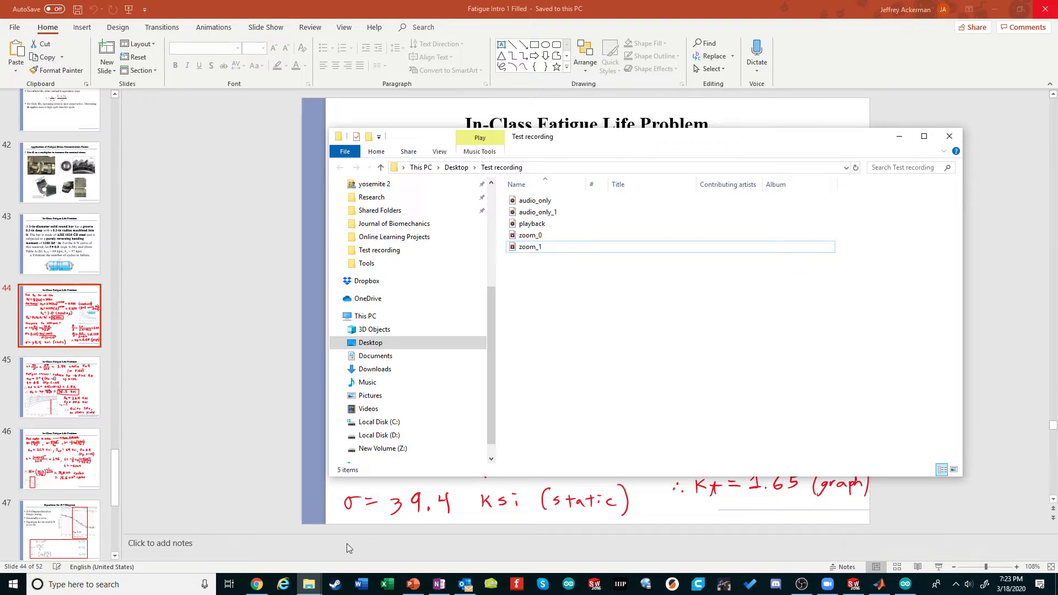
pyautogui.click(256, 584)
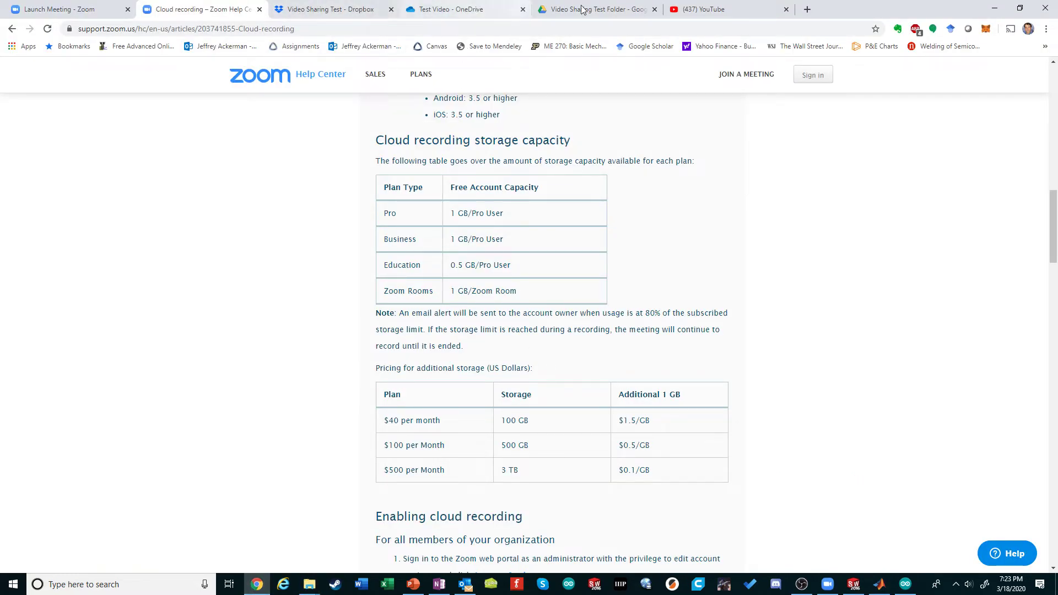
pyautogui.click(352, 7)
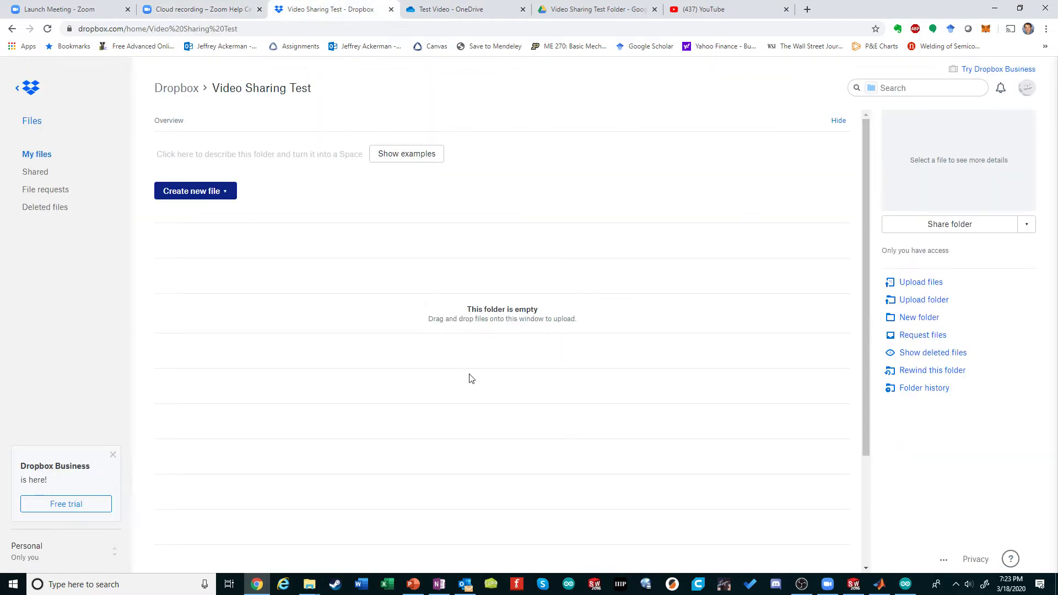
# Step: Upload zoom_1 from the Test recording folder to the Video Sharing Test folder in Dropbox
pyautogui.moveTo(309, 584)
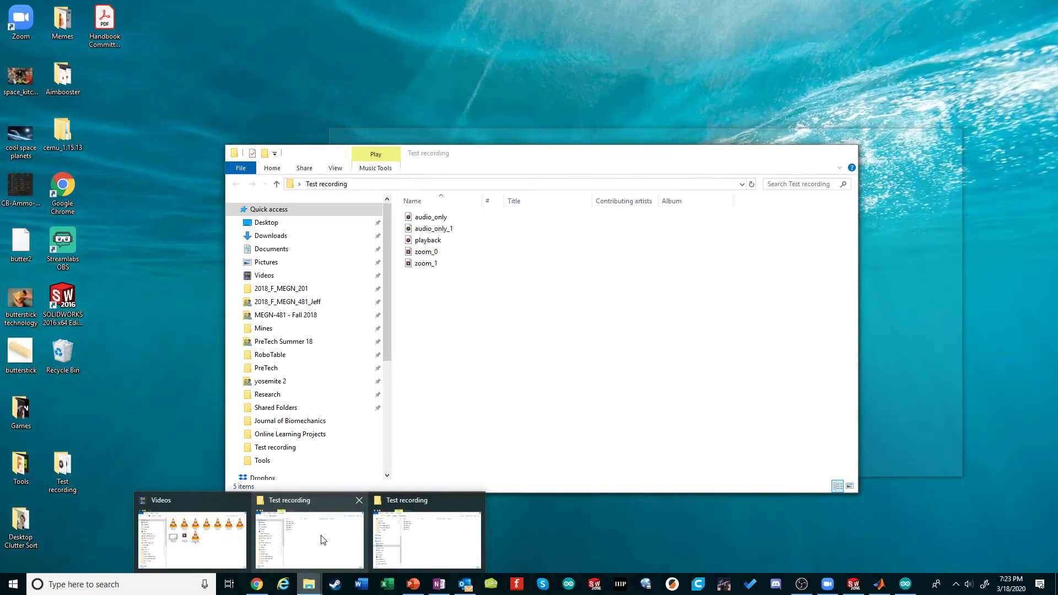
pyautogui.click(323, 539)
pyautogui.moveTo(549, 157); pyautogui.dragTo(780, 236)
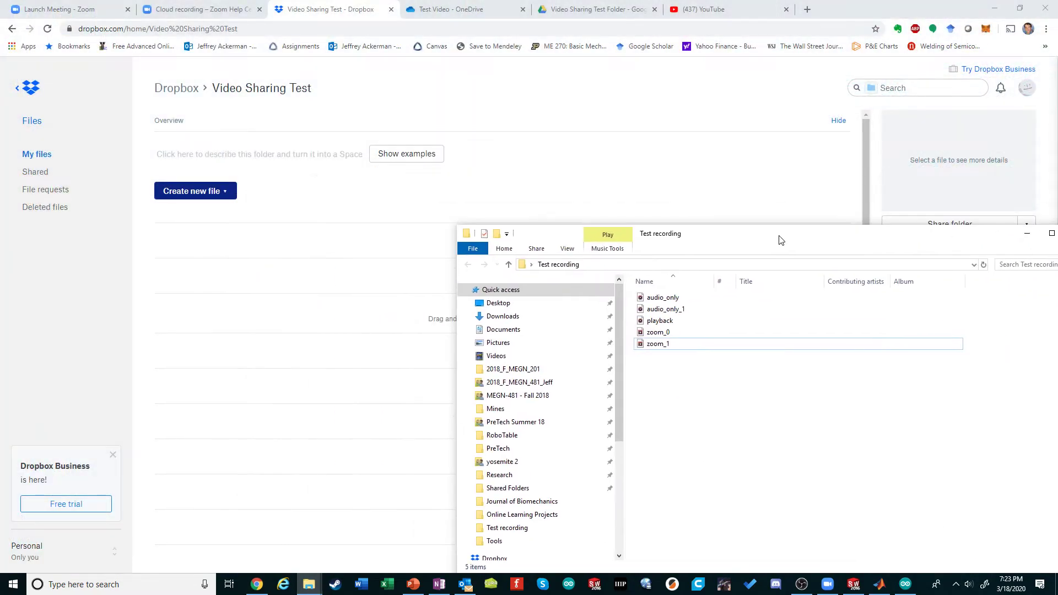
pyautogui.hotkey('ctrl', 'a')
pyautogui.click(662, 343)
pyautogui.moveTo(657, 345); pyautogui.dragTo(295, 252)
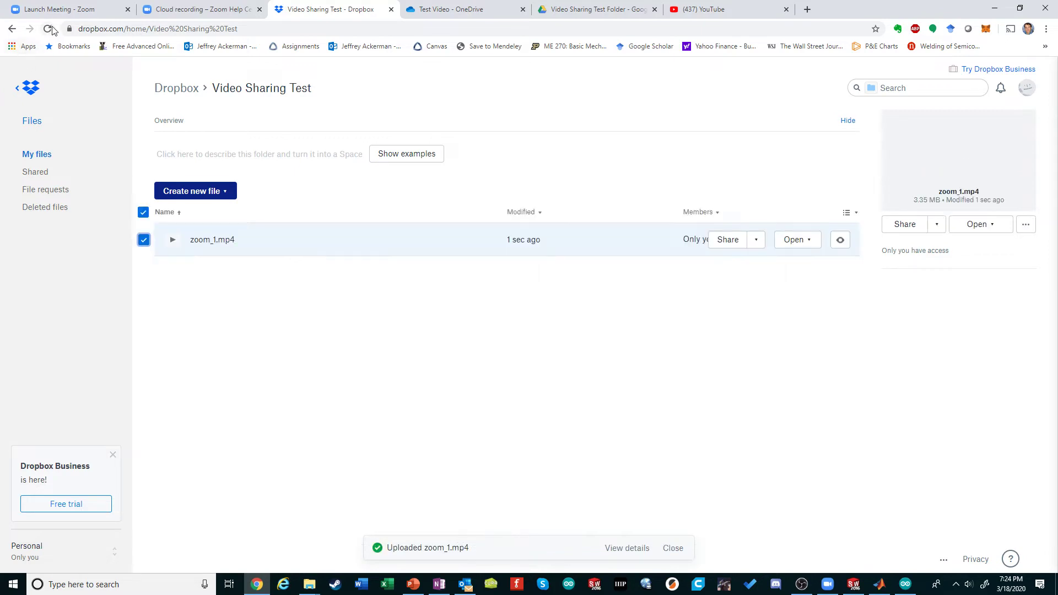
# Step: Create a view-only share link for the uploaded zoom_1.mp4 file in Dropbox
pyautogui.click(317, 244)
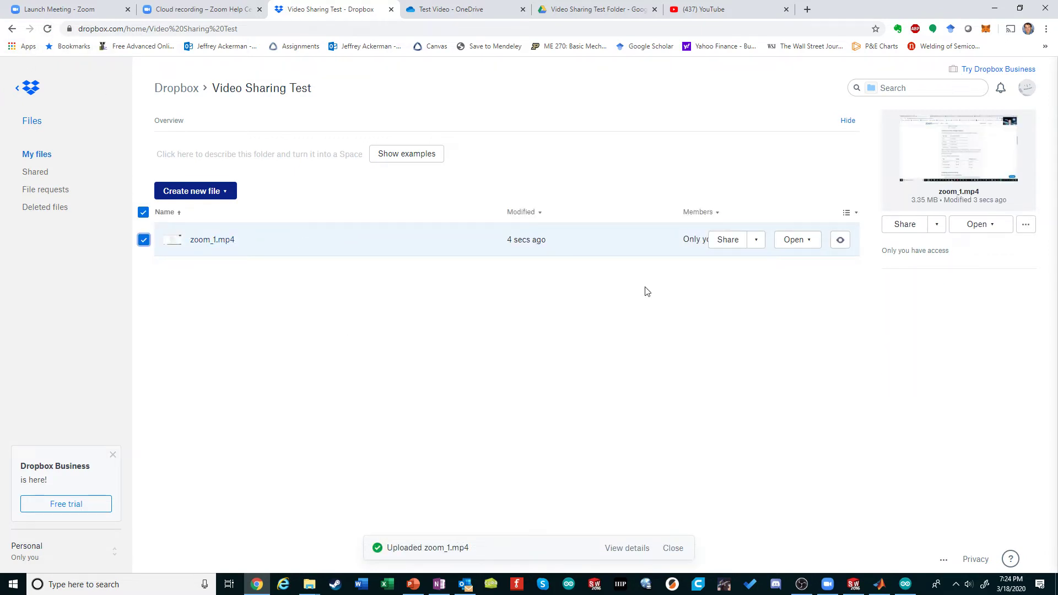
pyautogui.click(730, 239)
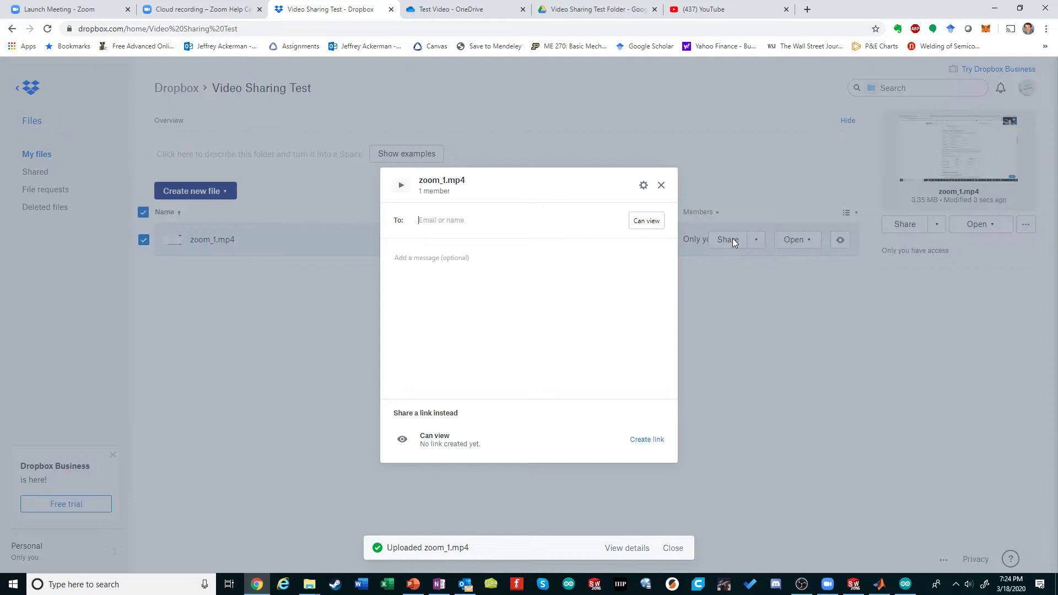
pyautogui.click(647, 439)
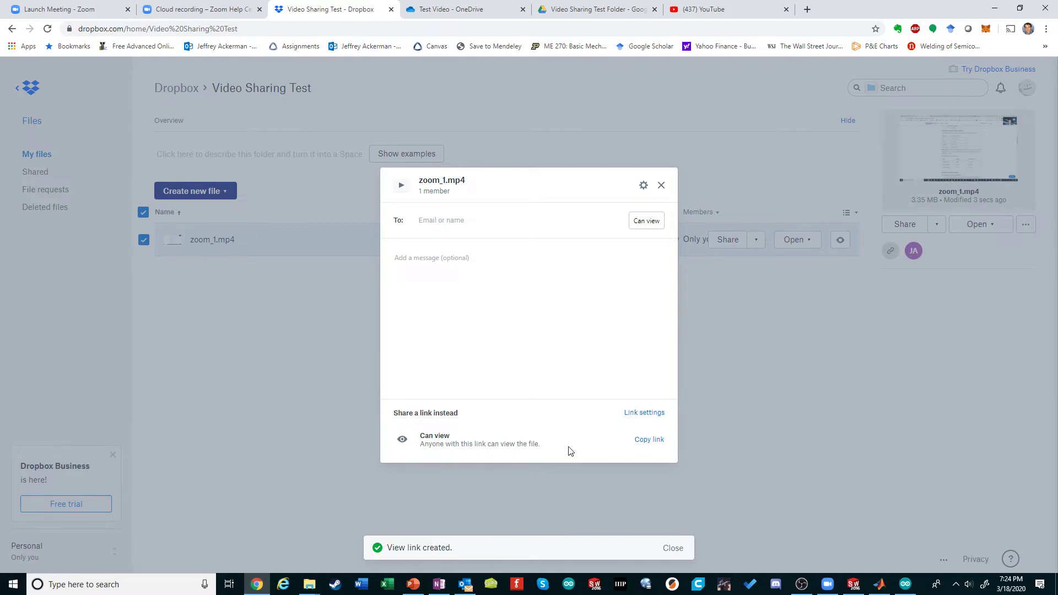
# Step: Copy the Dropbox view link for zoom_1.mp4 and open it in a new incognito window
pyautogui.click(649, 440)
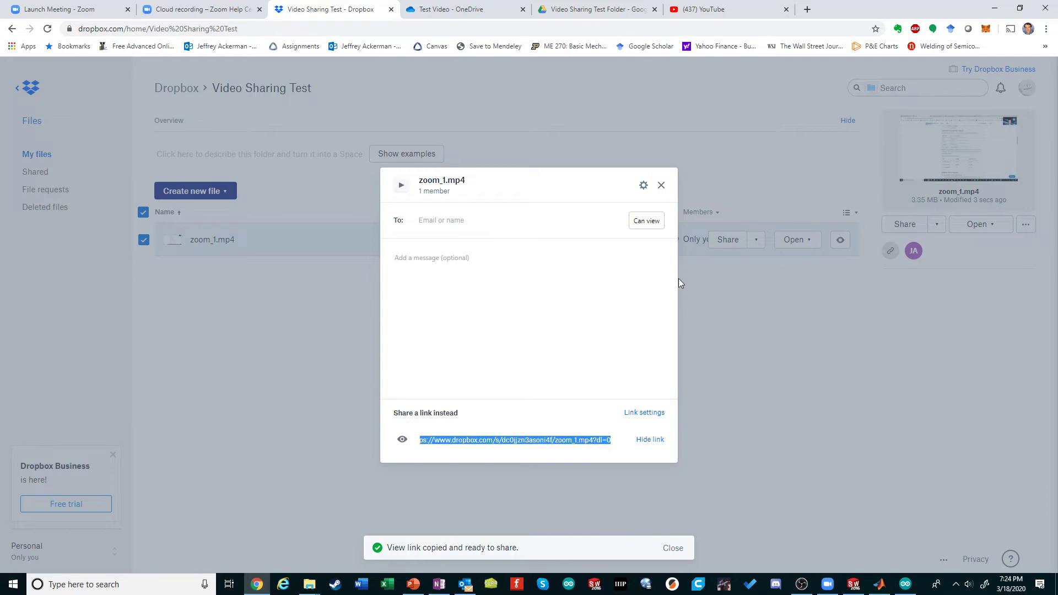
pyautogui.click(1047, 31)
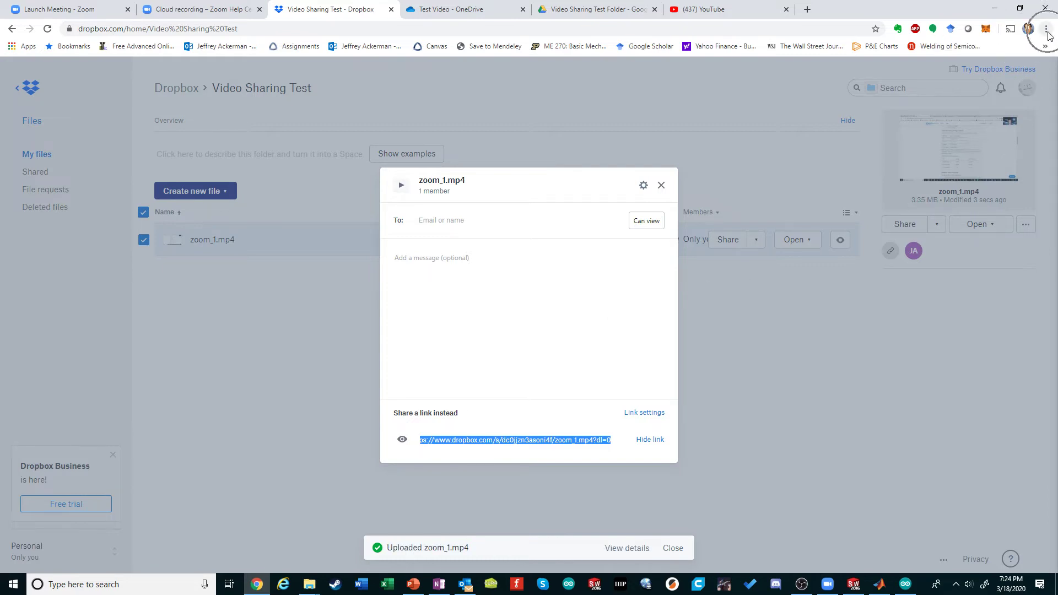
pyautogui.click(1047, 32)
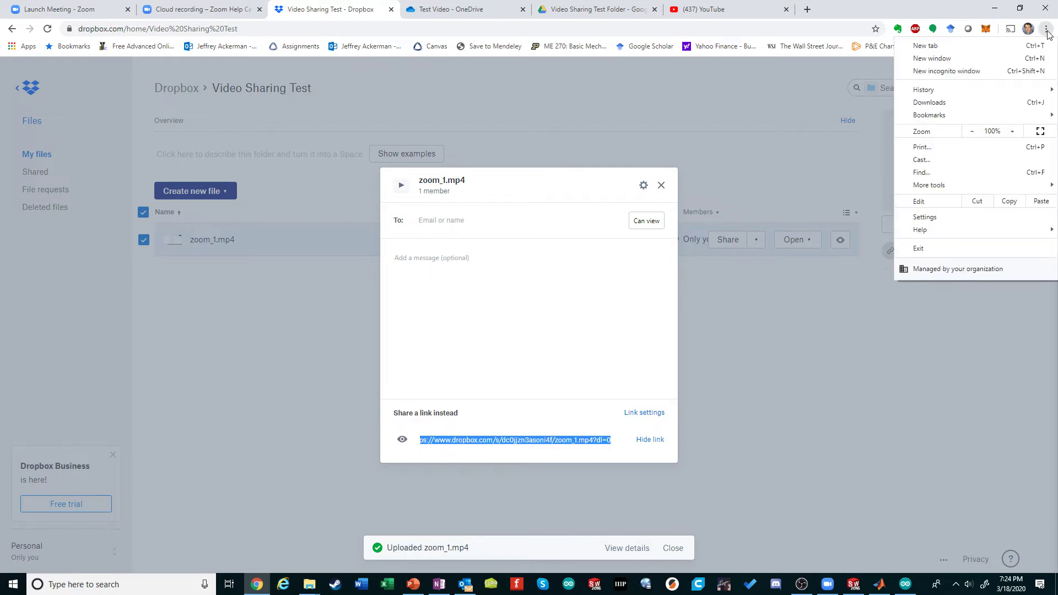
pyautogui.click(942, 71)
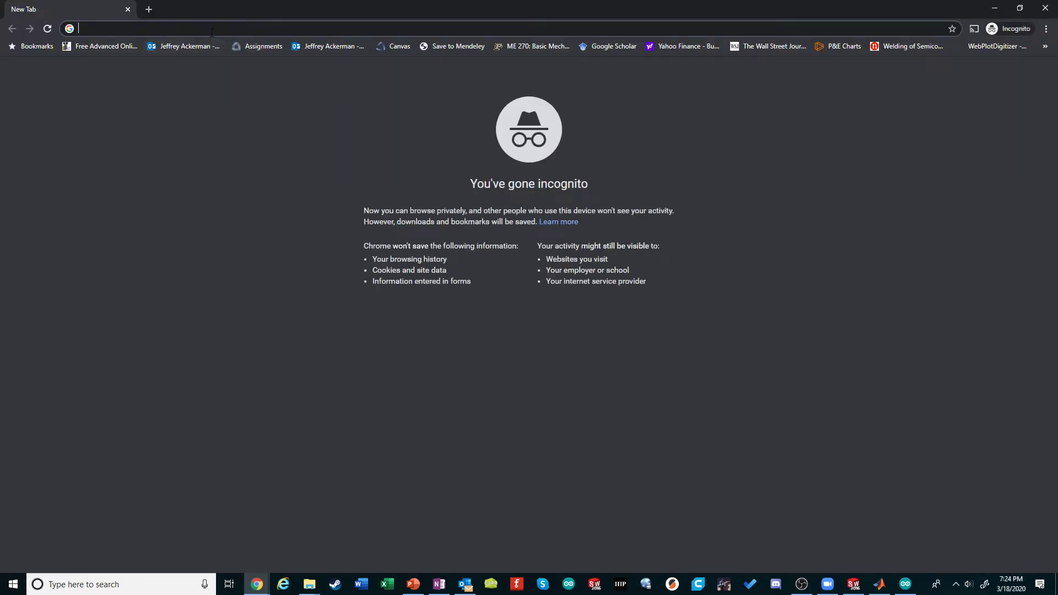
pyautogui.click(214, 30)
pyautogui.hotkey('ctrl', 'v')
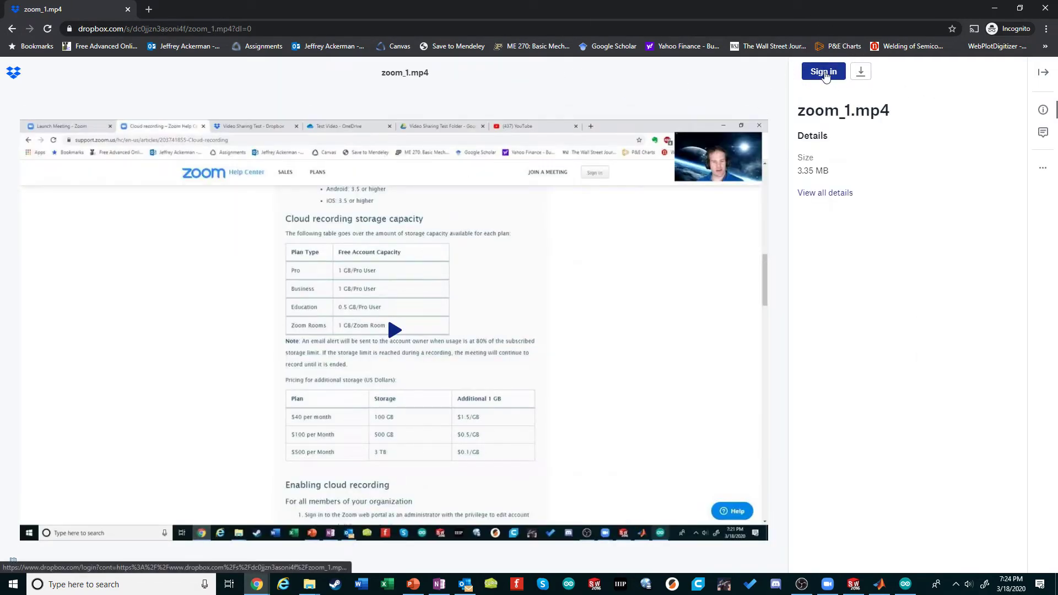
# Step: Play the shared zoom_1.mp4 for a few seconds on the Dropbox page, pause it and minimise the incognito window
pyautogui.click(395, 330)
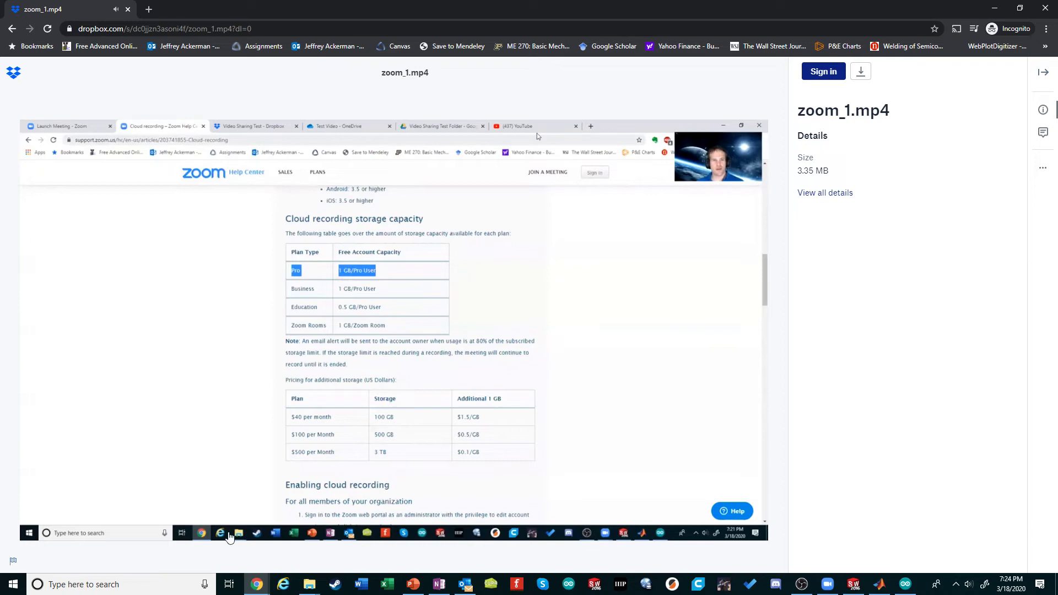
pyautogui.moveTo(379, 492)
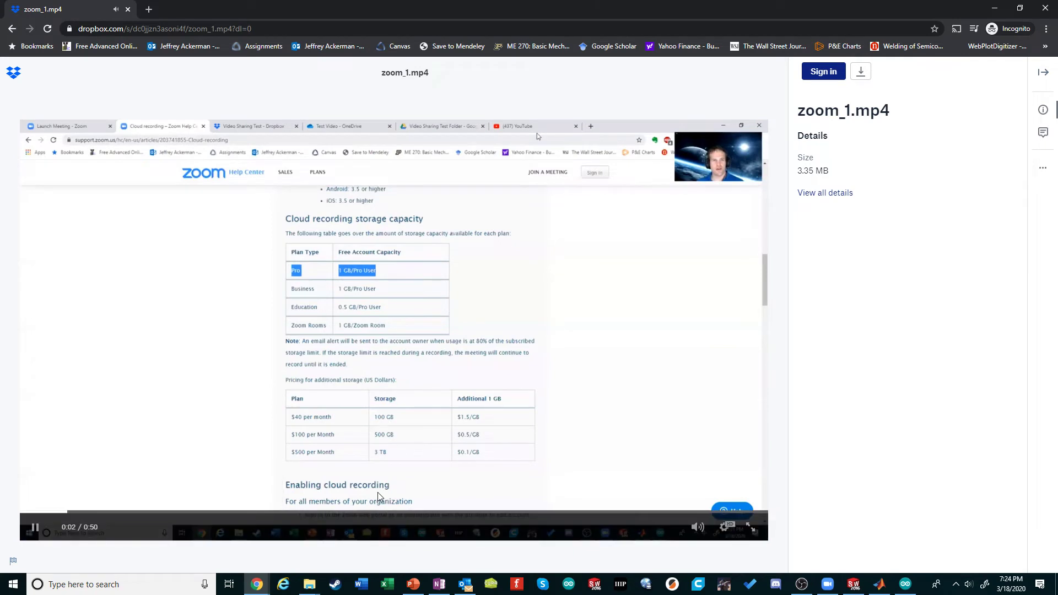
pyautogui.click(35, 528)
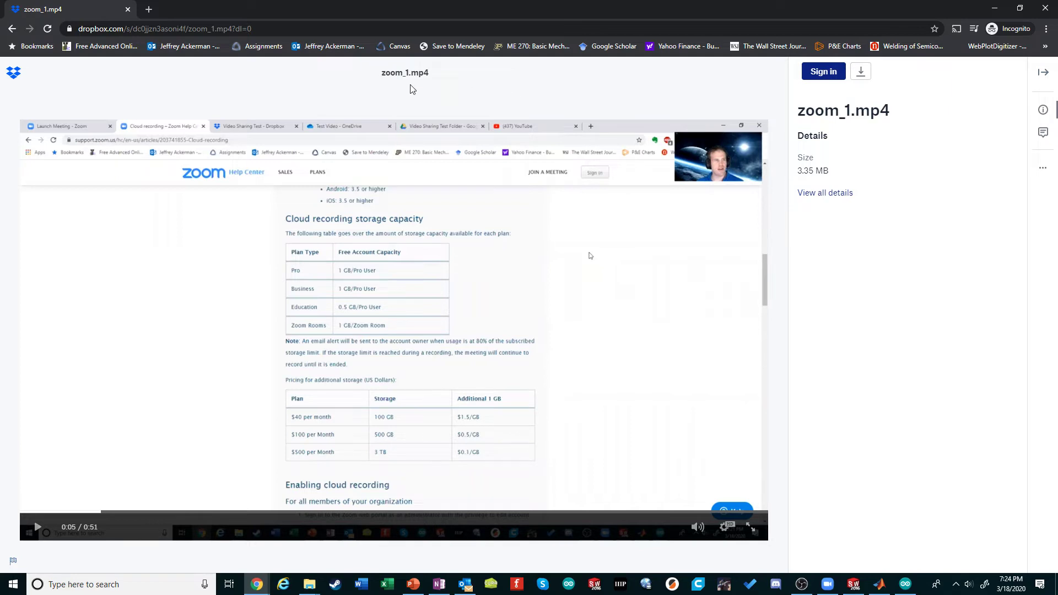
pyautogui.click(995, 8)
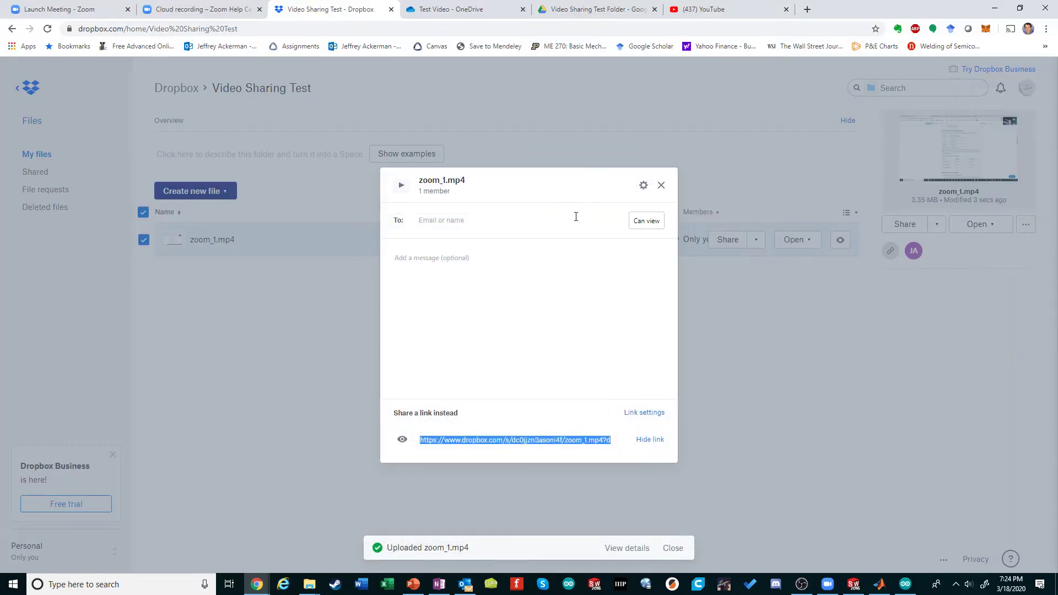
# Step: Close the Dropbox share dialog and upload zoom_1 from the Test recording folder to the Test Video folder in OneDrive
pyautogui.click(661, 186)
pyautogui.click(463, 10)
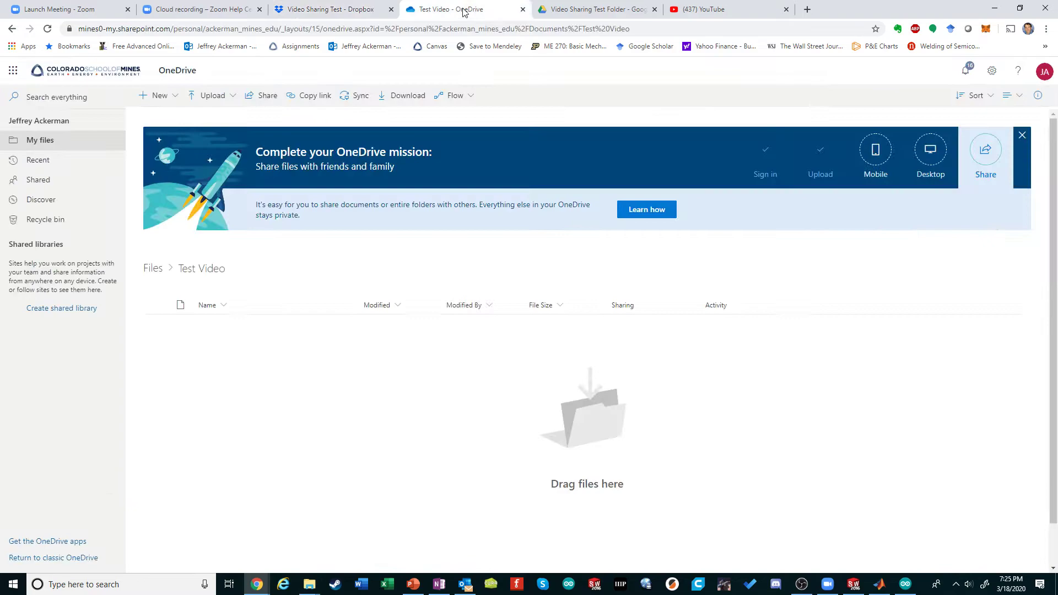
pyautogui.moveTo(309, 584)
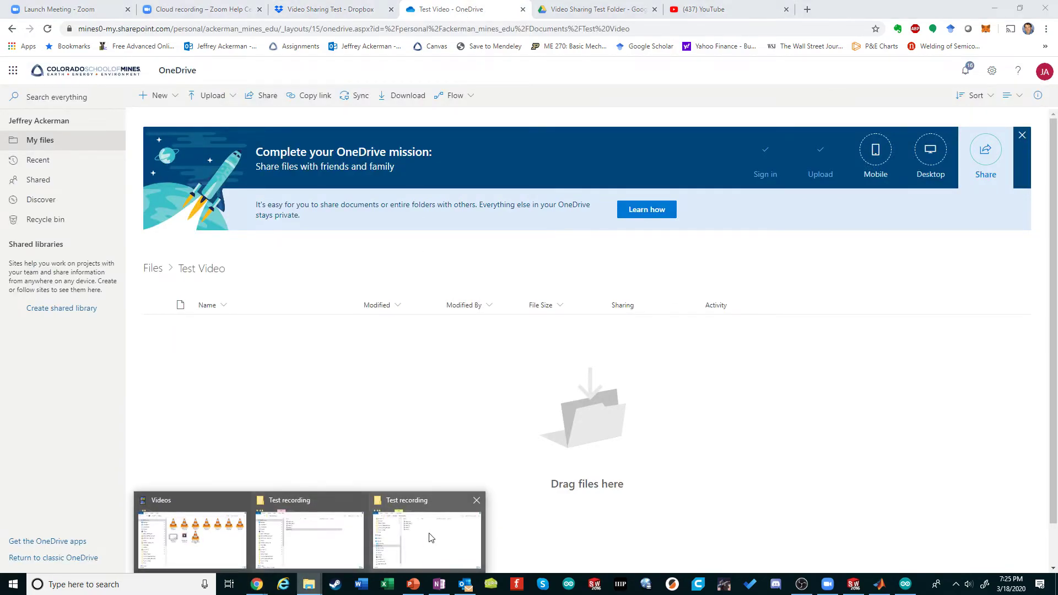
pyautogui.click(431, 538)
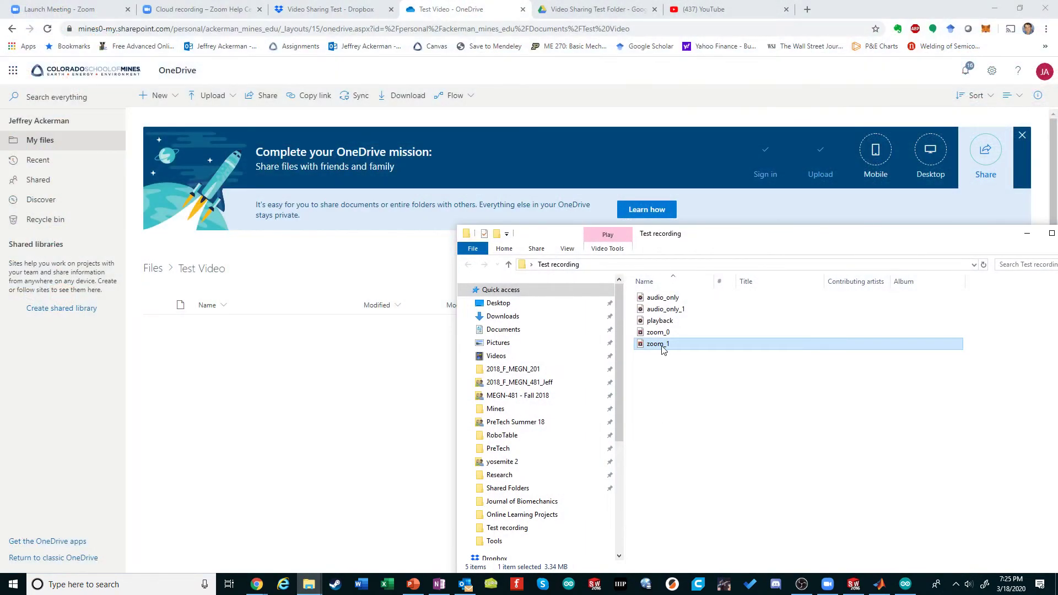
pyautogui.moveTo(663, 349); pyautogui.dragTo(230, 373)
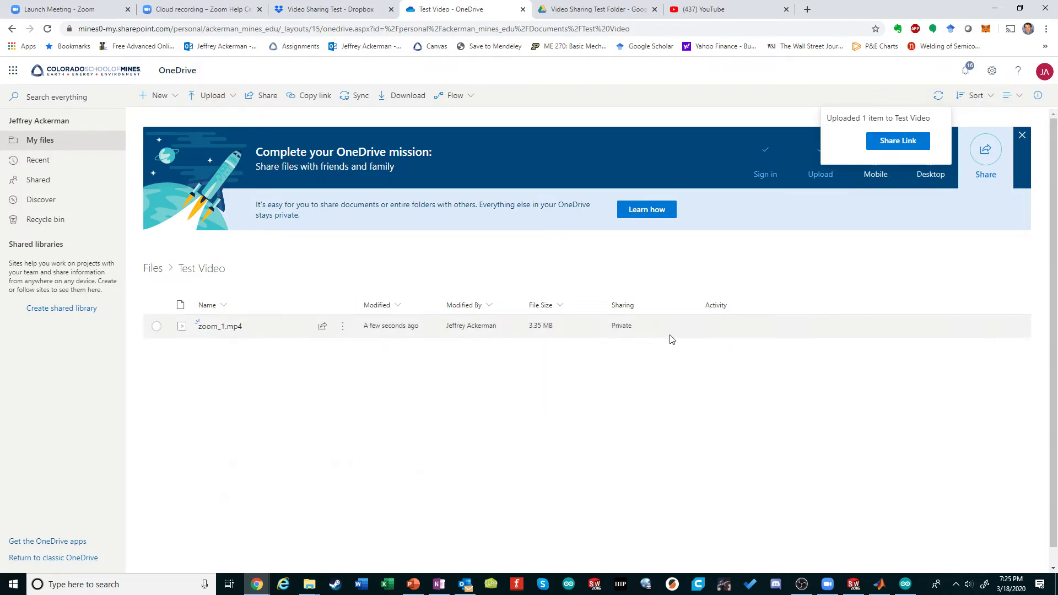
# Step: Create and copy an "Anyone with the link can edit" share link for zoom_1.mp4 in OneDrive
pyautogui.click(900, 143)
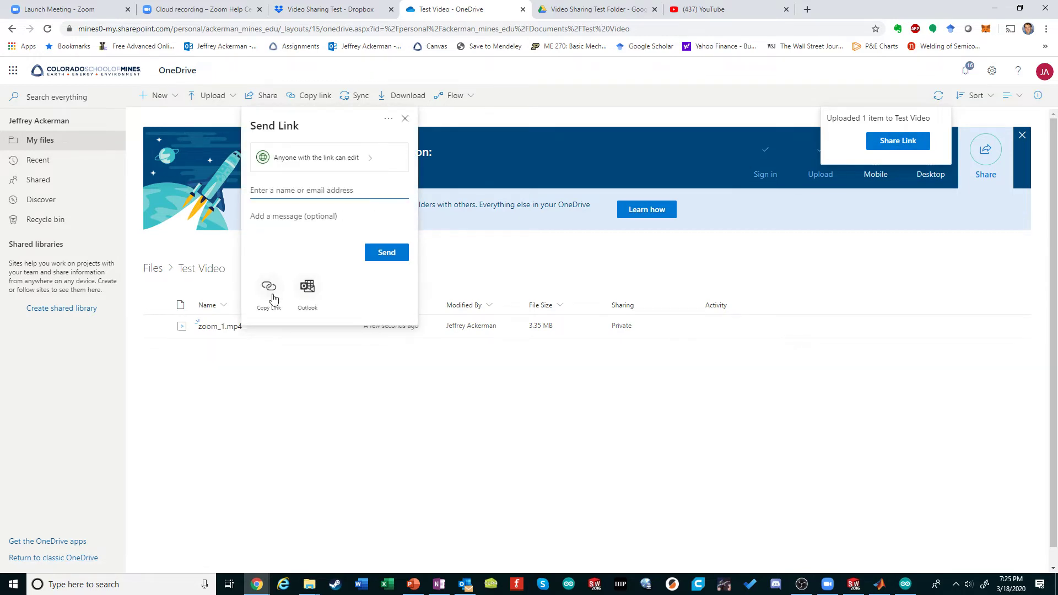
pyautogui.click(270, 292)
pyautogui.click(270, 292)
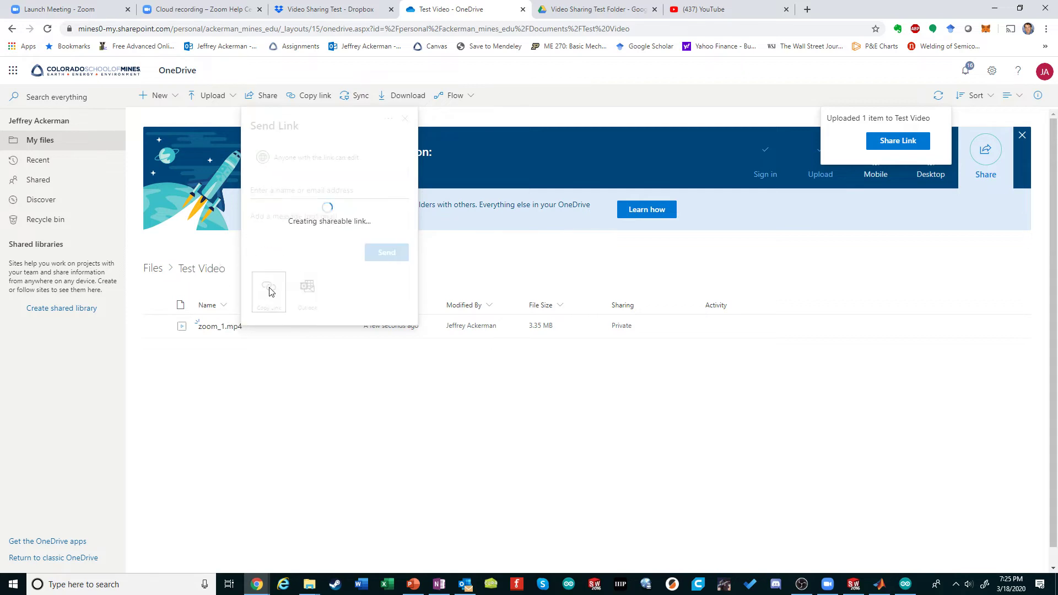
pyautogui.click(388, 182)
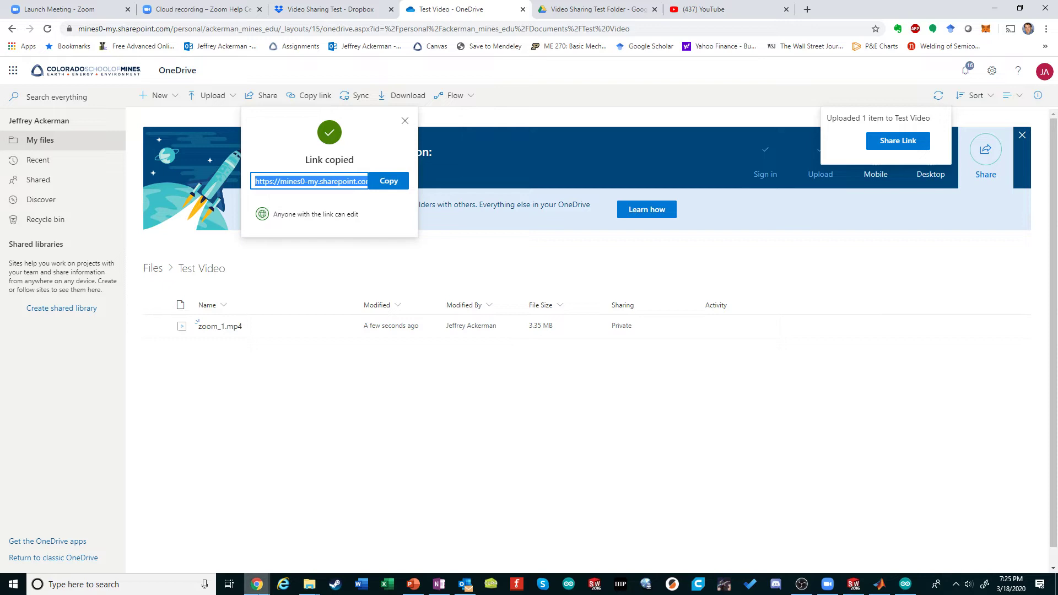
# Step: Open the OneDrive link in a new incognito tab, check that the video plays, pause it and minimise the window
pyautogui.moveTo(257, 584)
pyautogui.click(311, 529)
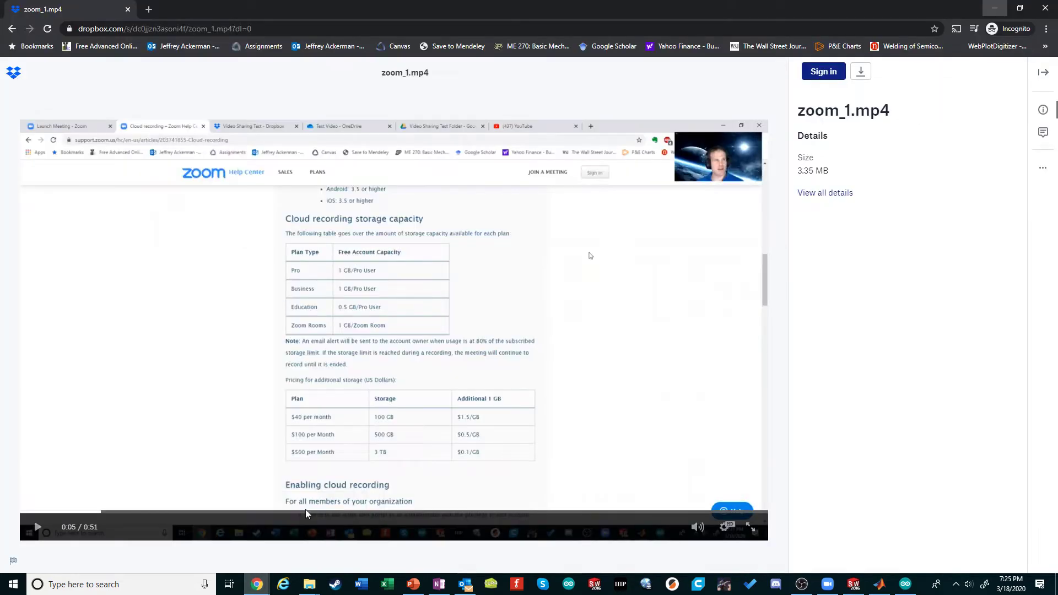
pyautogui.click(148, 10)
pyautogui.hotkey('ctrl', 'v')
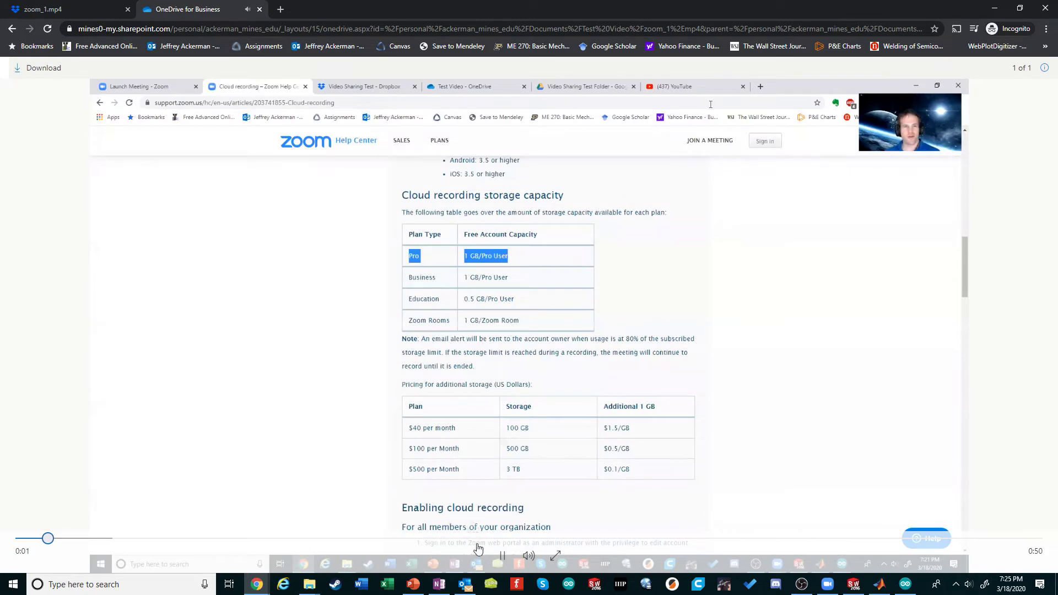
pyautogui.click(503, 557)
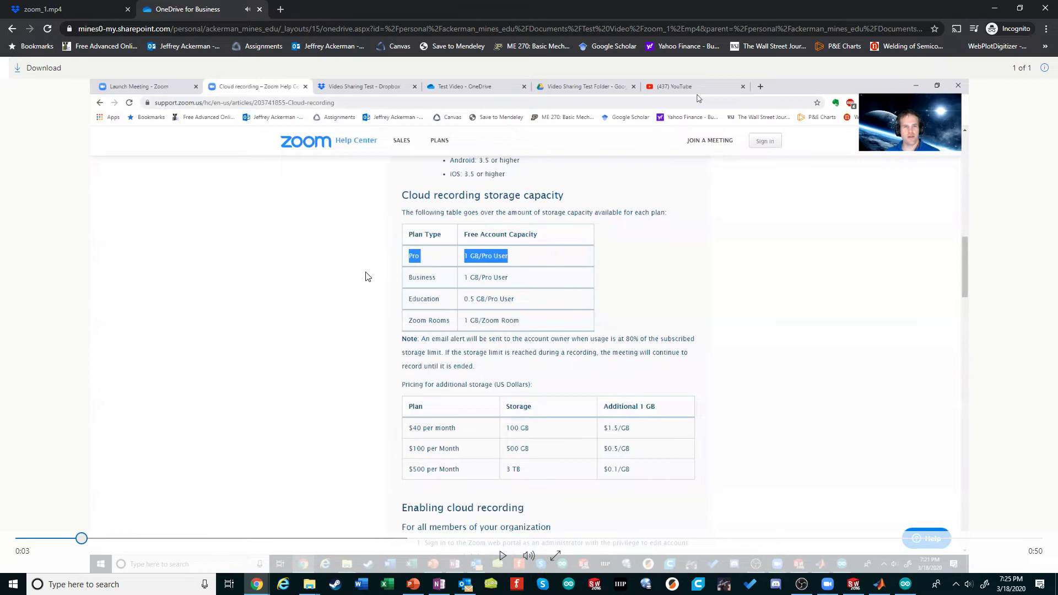
pyautogui.click(994, 8)
# Step: Upload zoom_1 from the Test recording folder to the Video Sharing Test Folder in Google Drive
pyautogui.click(591, 8)
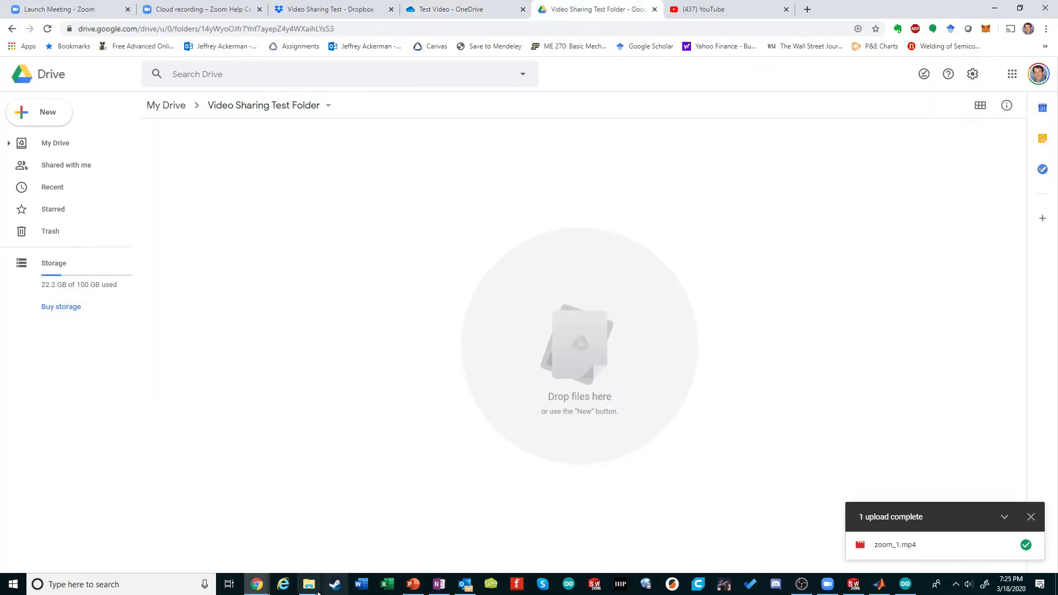
pyautogui.moveTo(309, 584)
pyautogui.click(409, 556)
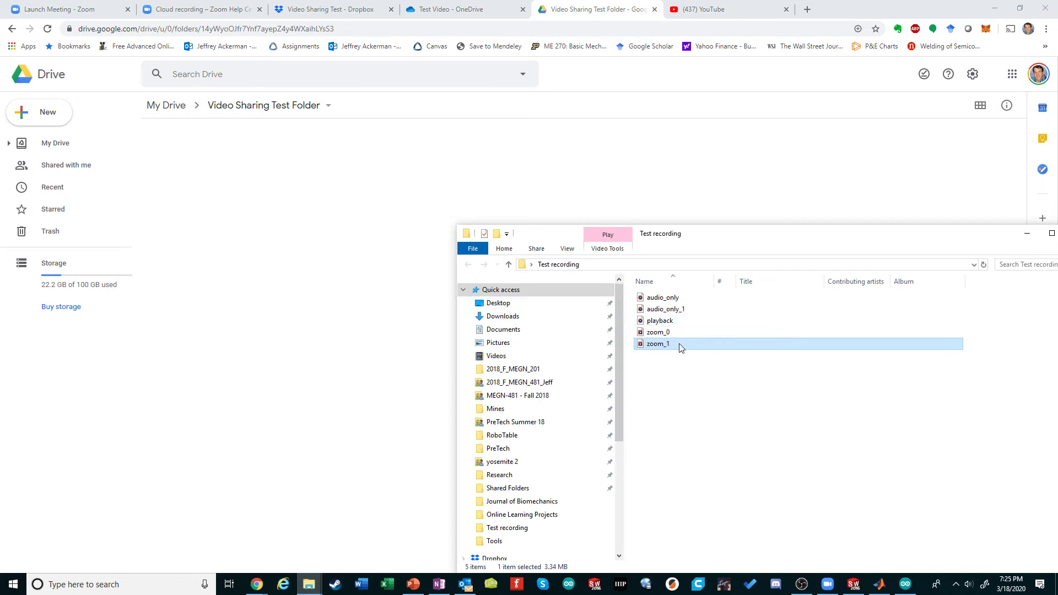
pyautogui.moveTo(680, 345); pyautogui.dragTo(297, 197)
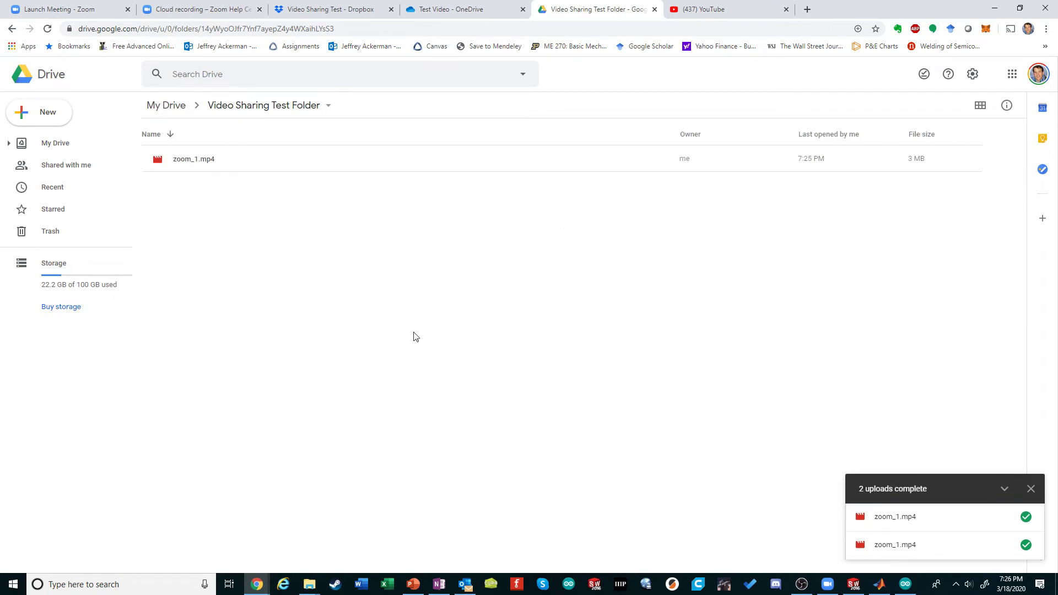
# Step: Turn on view-only link sharing for zoom_1.mp4 in Google Drive and show its shareable link
pyautogui.rightClick(493, 167)
pyautogui.click(415, 168)
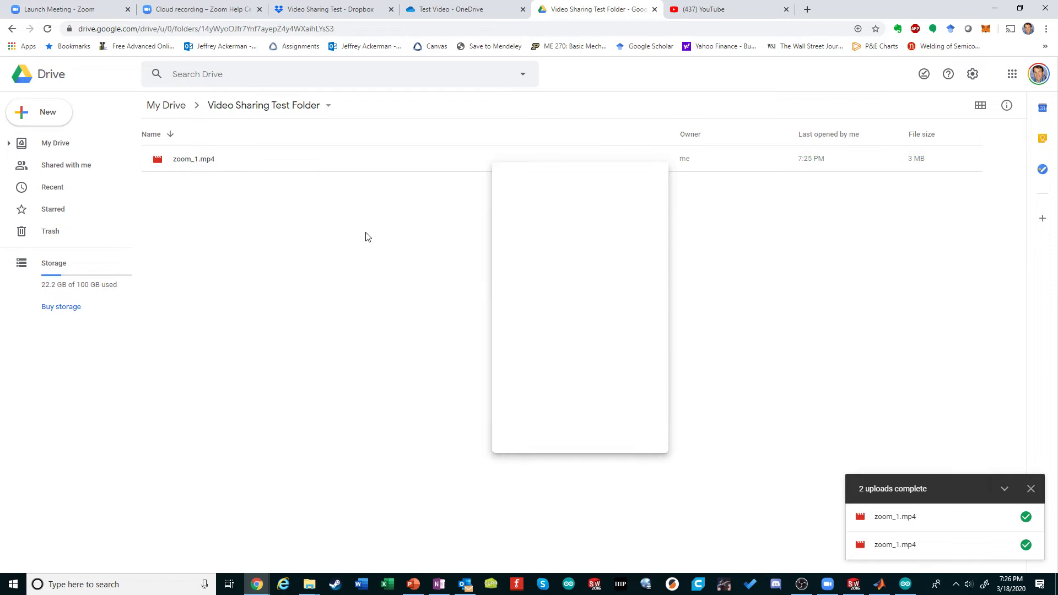
pyautogui.rightClick(371, 163)
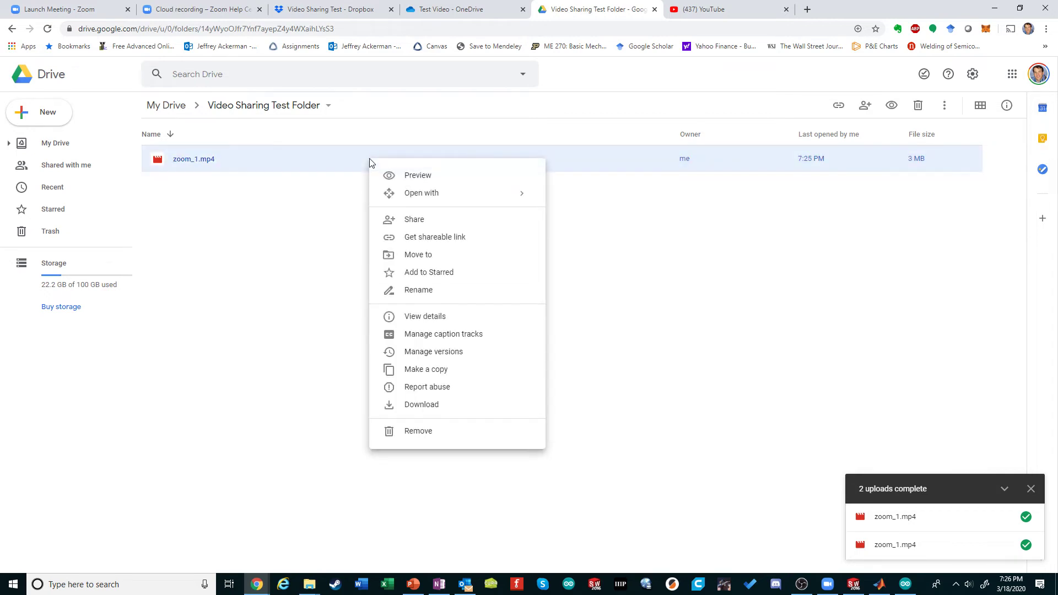
pyautogui.click(427, 238)
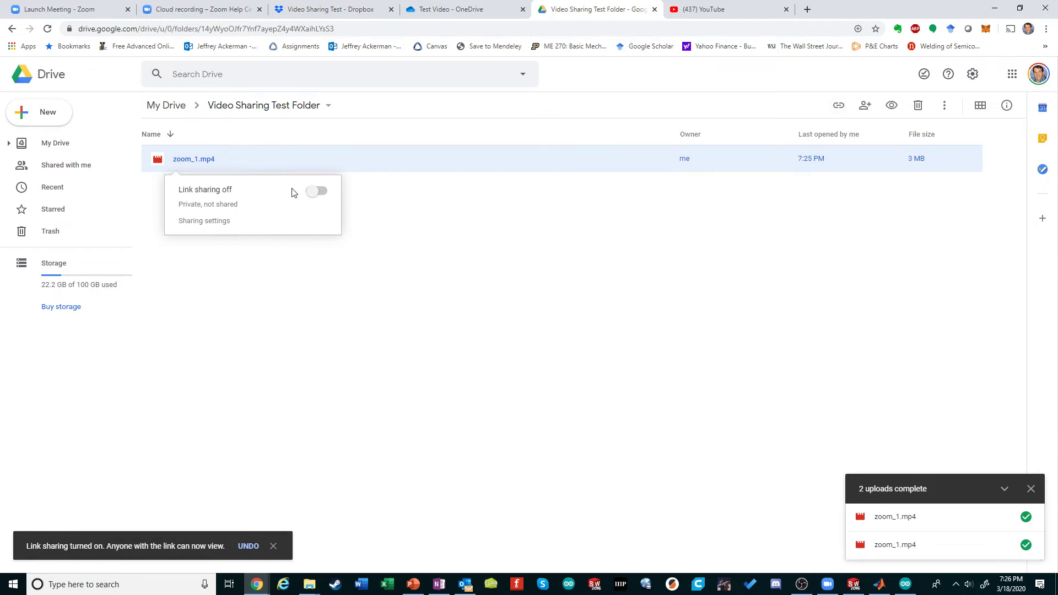
pyautogui.click(839, 107)
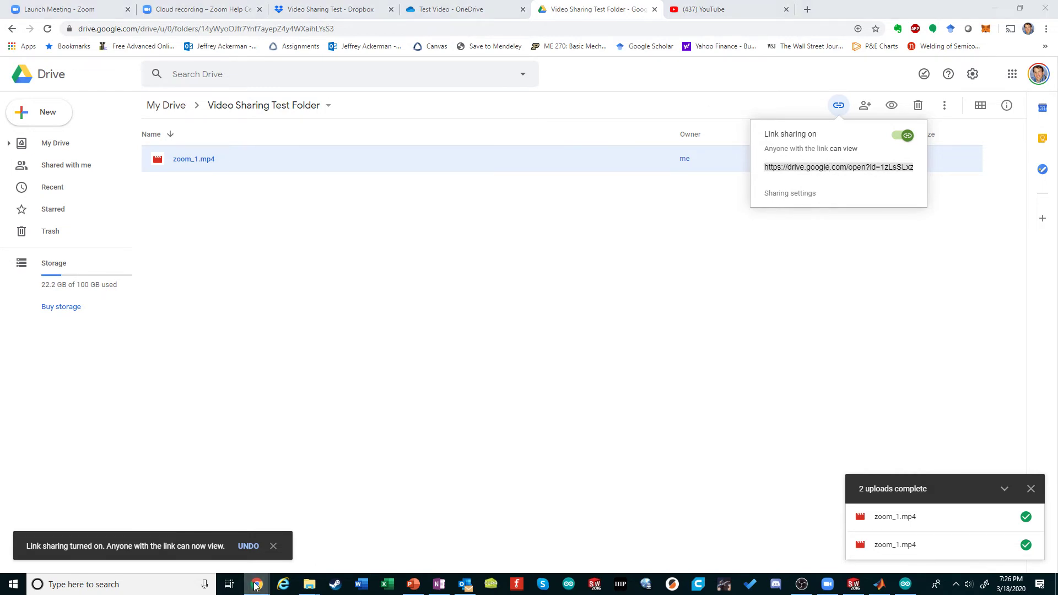
# Step: Open the Google Drive link in a new incognito tab and download the shared zoom_1.mp4
pyautogui.moveTo(257, 584)
pyautogui.click(324, 556)
pyautogui.click(280, 9)
pyautogui.hotkey('ctrl', 'v')
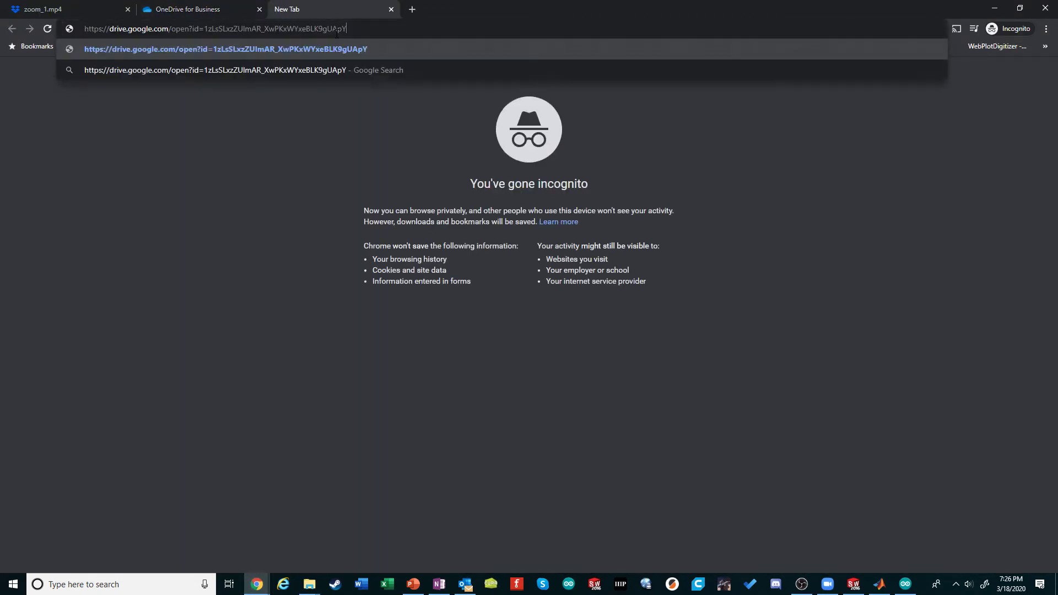
pyautogui.press('Return')
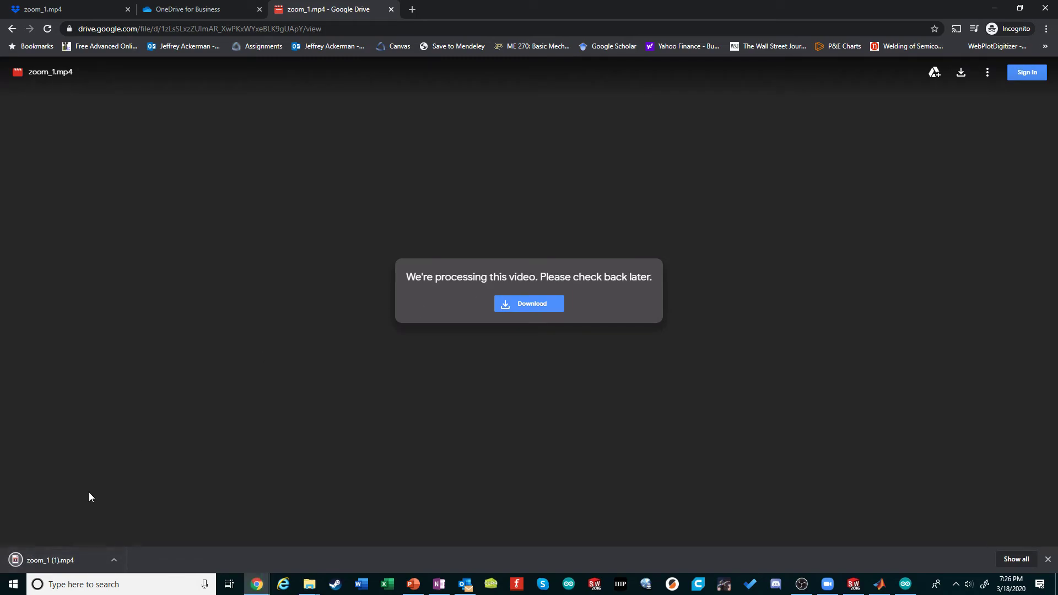
# Step: Play the downloaded zoom_1 (1).mp4 with the sound unmuted, pause it and close the video player
pyautogui.click(71, 557)
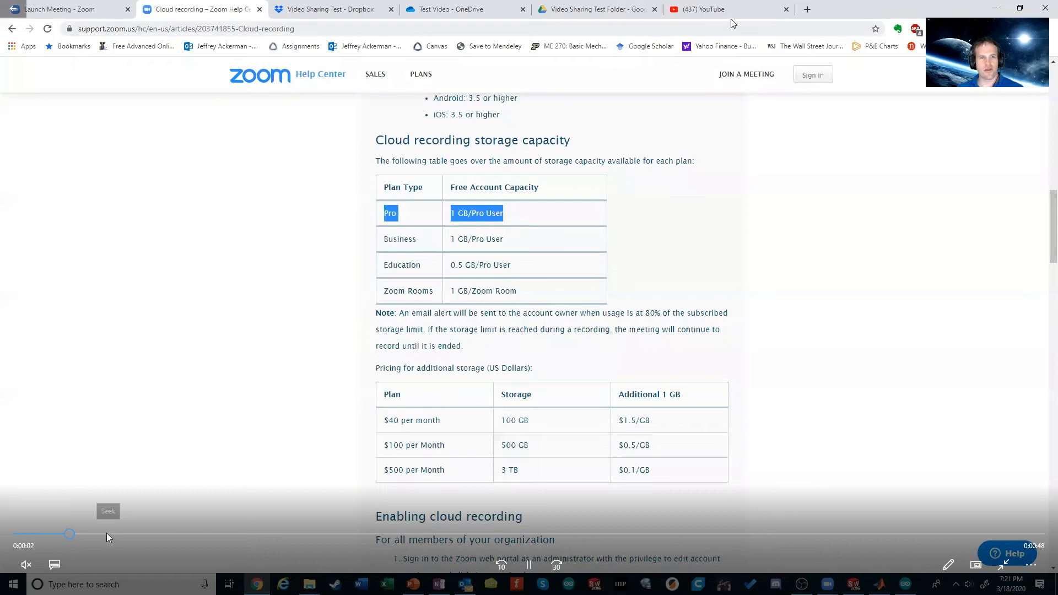
pyautogui.click(26, 564)
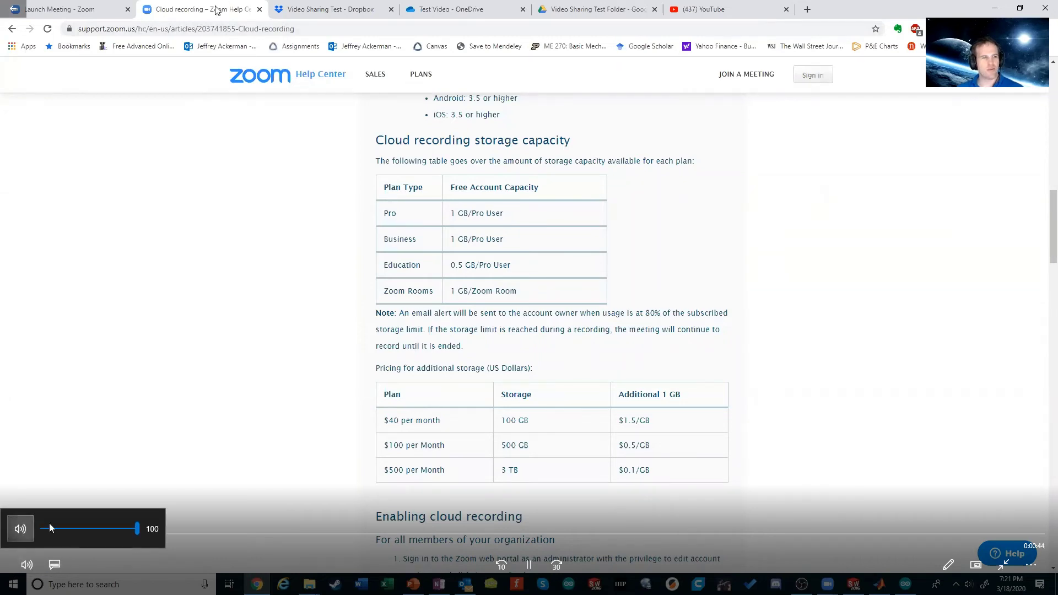
pyautogui.click(20, 529)
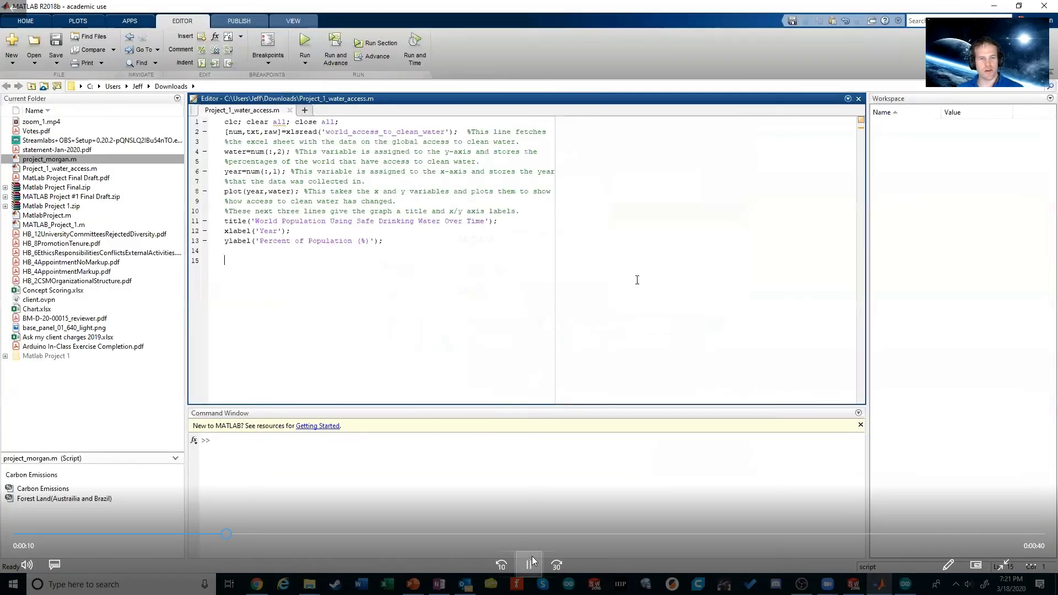
pyautogui.click(11, 7)
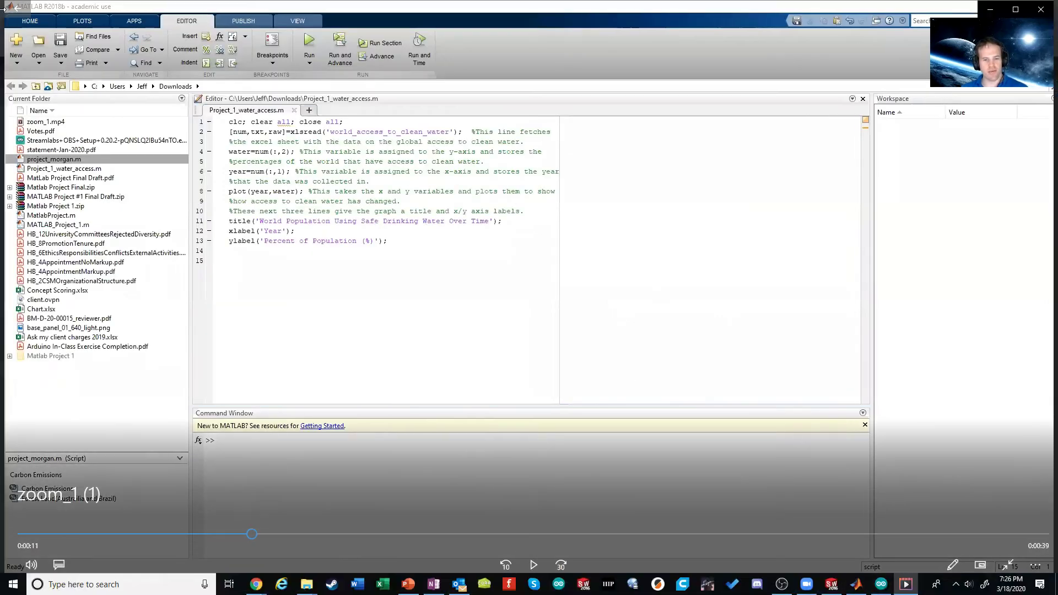
pyautogui.click(1046, 9)
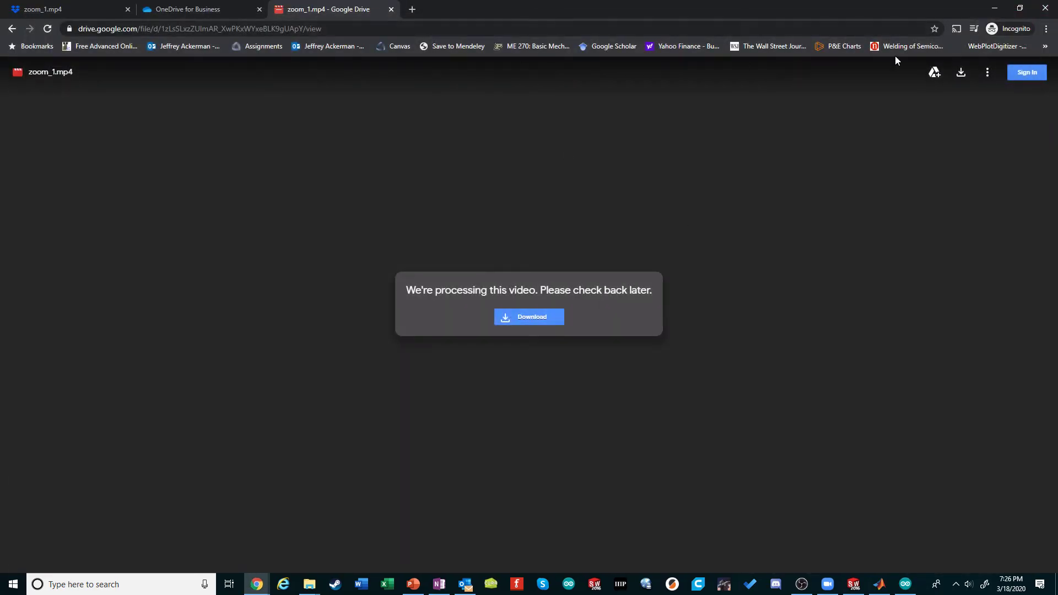
# Step: Minimise the incognito window and revisit the OneDrive, Google Drive and Dropbox pages, ending on OneDrive
pyautogui.click(995, 7)
pyautogui.click(449, 8)
pyautogui.click(588, 7)
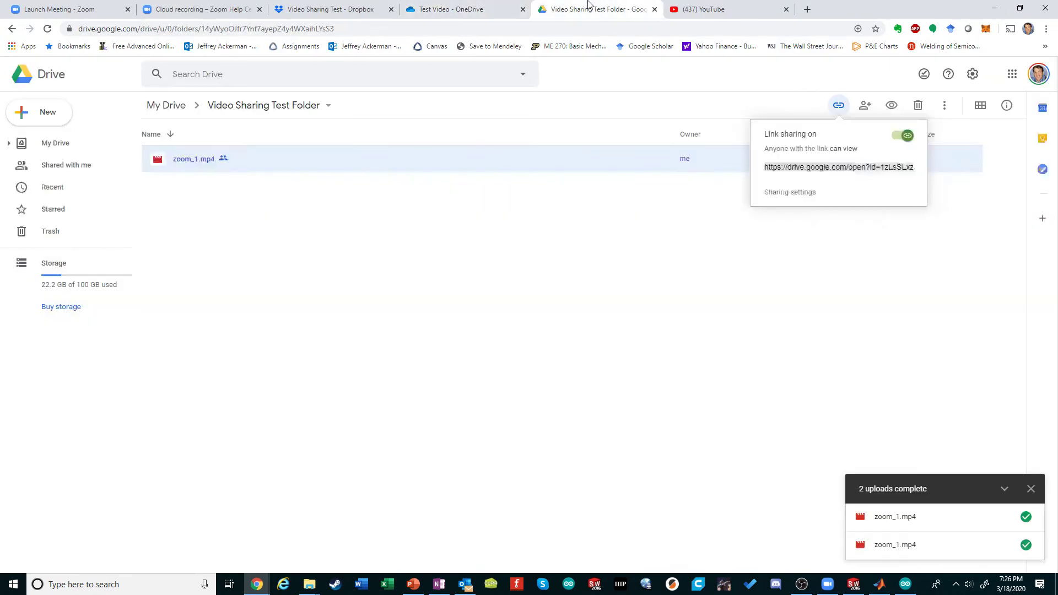
pyautogui.click(342, 8)
pyautogui.click(496, 5)
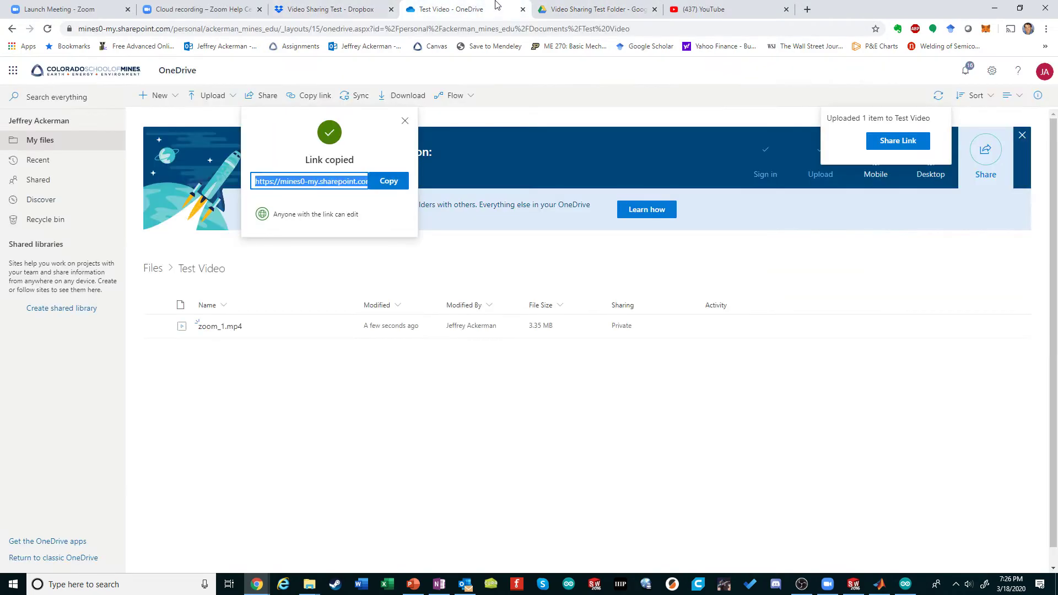
# Step: Revisit the Google Drive folder, switch to YouTube and open the channel dashboard in YouTube Studio
pyautogui.click(588, 8)
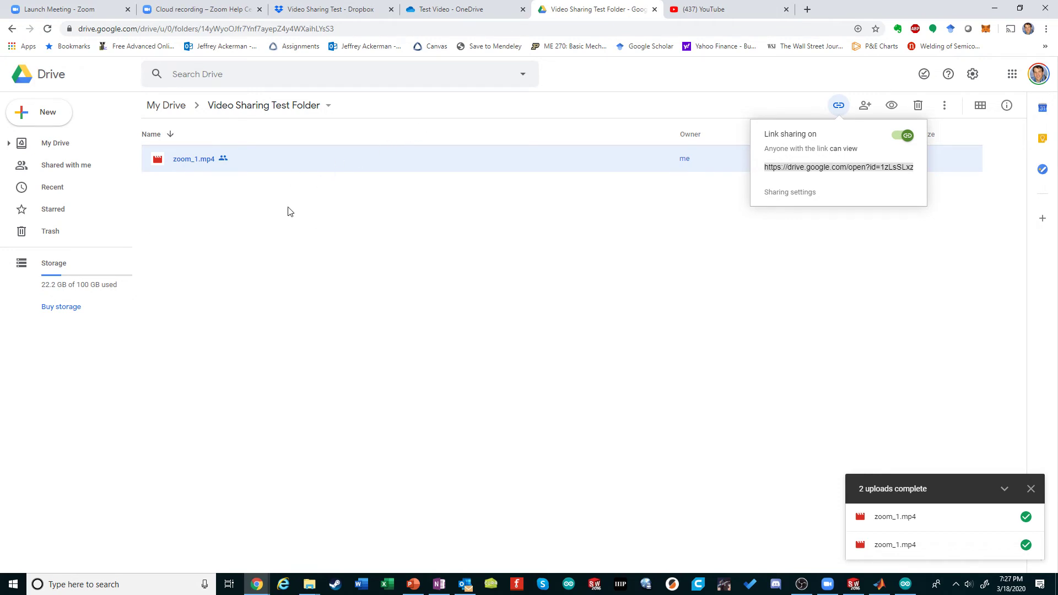
pyautogui.click(743, 12)
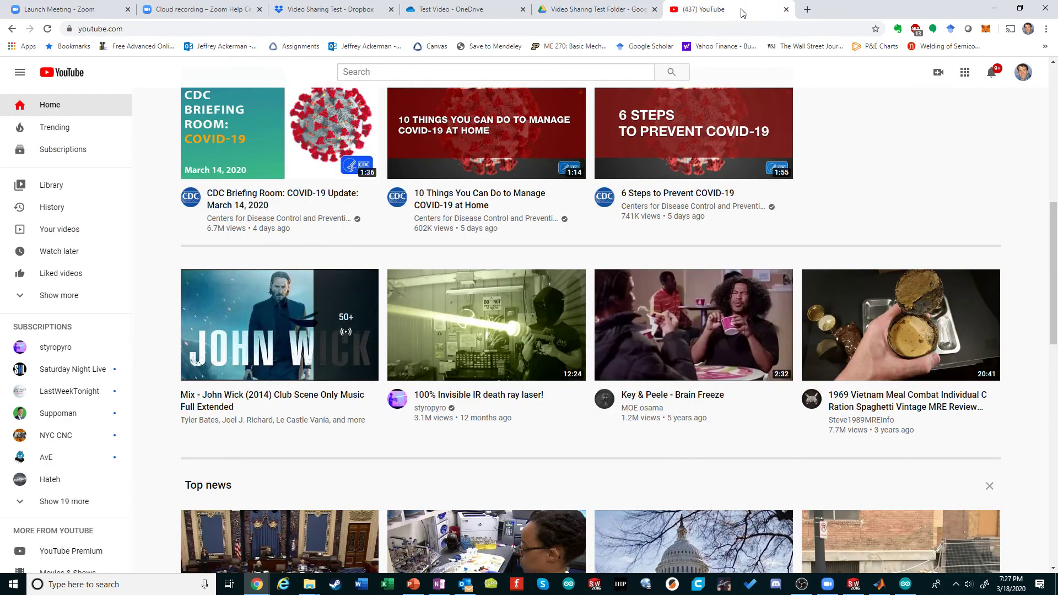
pyautogui.click(1024, 73)
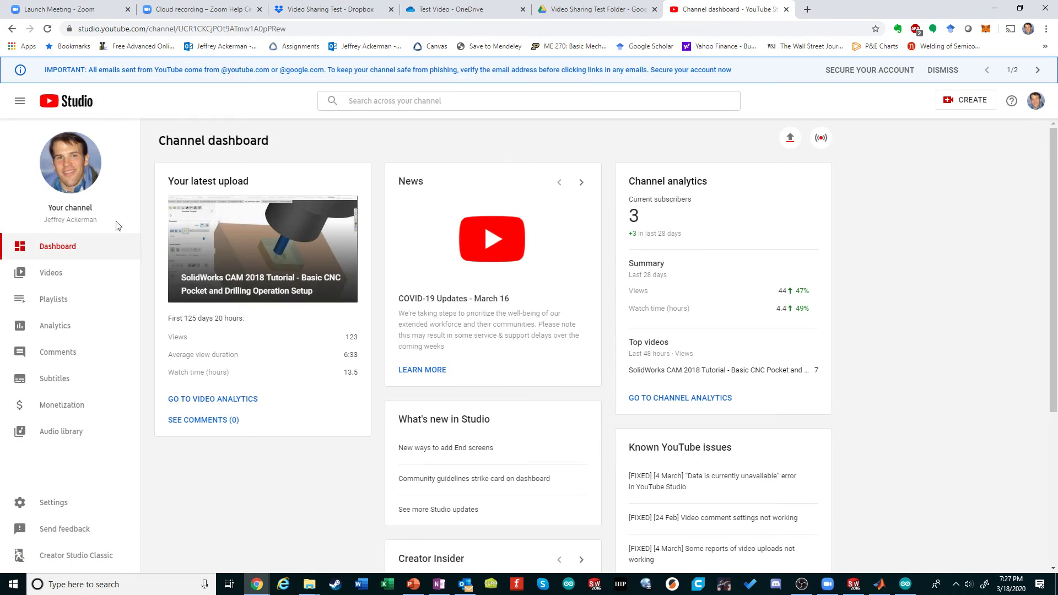
# Step: Start a new video upload in YouTube Studio and add zoom_1.mp4 from its File Explorer folder
pyautogui.click(962, 103)
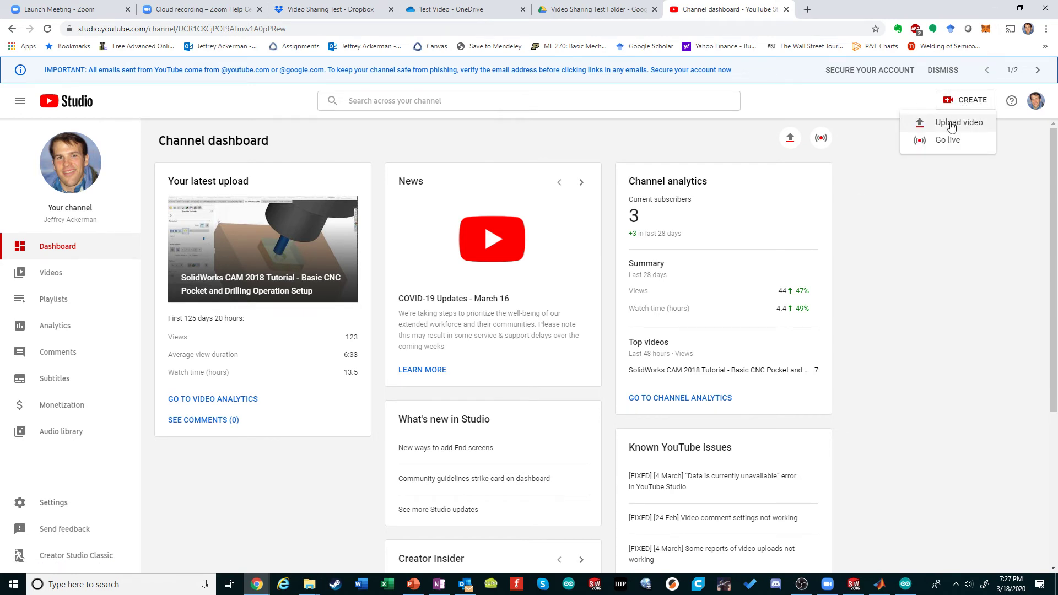
pyautogui.click(951, 124)
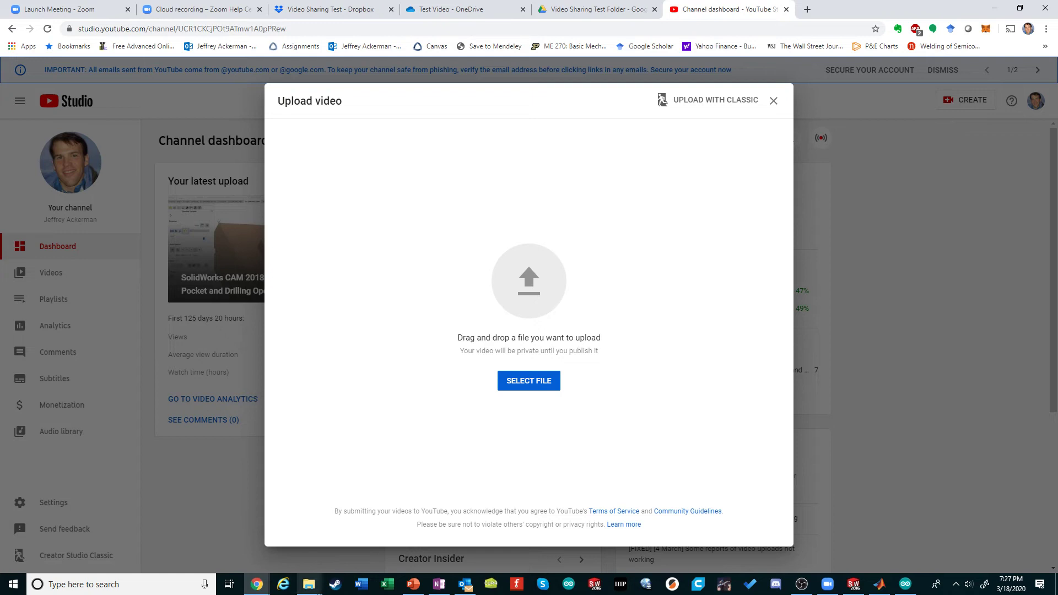
pyautogui.moveTo(309, 584)
pyautogui.click(297, 537)
pyautogui.moveTo(733, 228); pyautogui.dragTo(927, 311)
pyautogui.moveTo(854, 417); pyautogui.dragTo(518, 313)
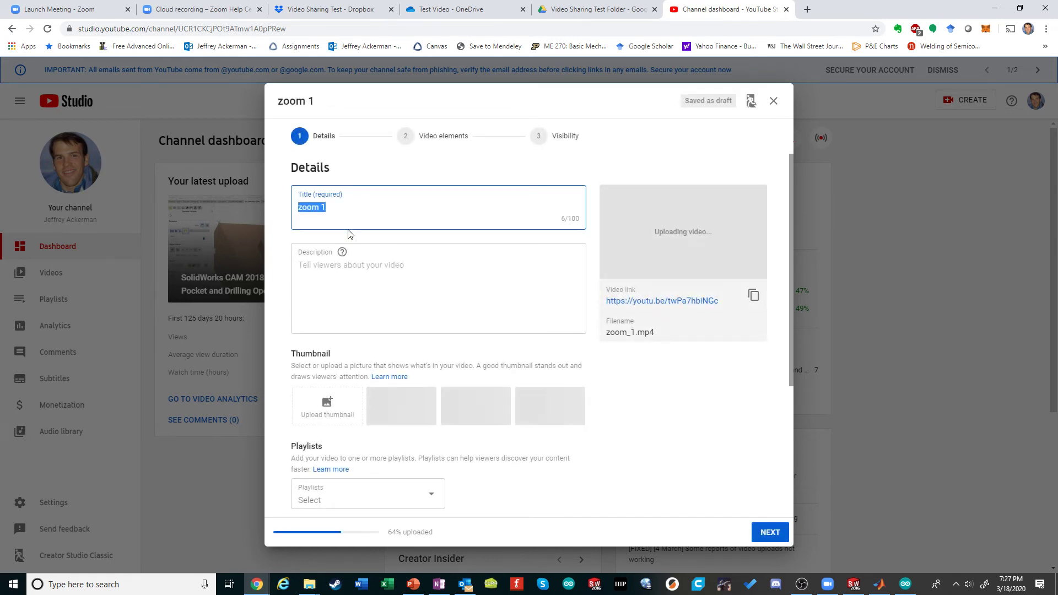
# Step: Title the uploaded video Test Lecture and leave its description empty
pyautogui.write('Test Lectre')
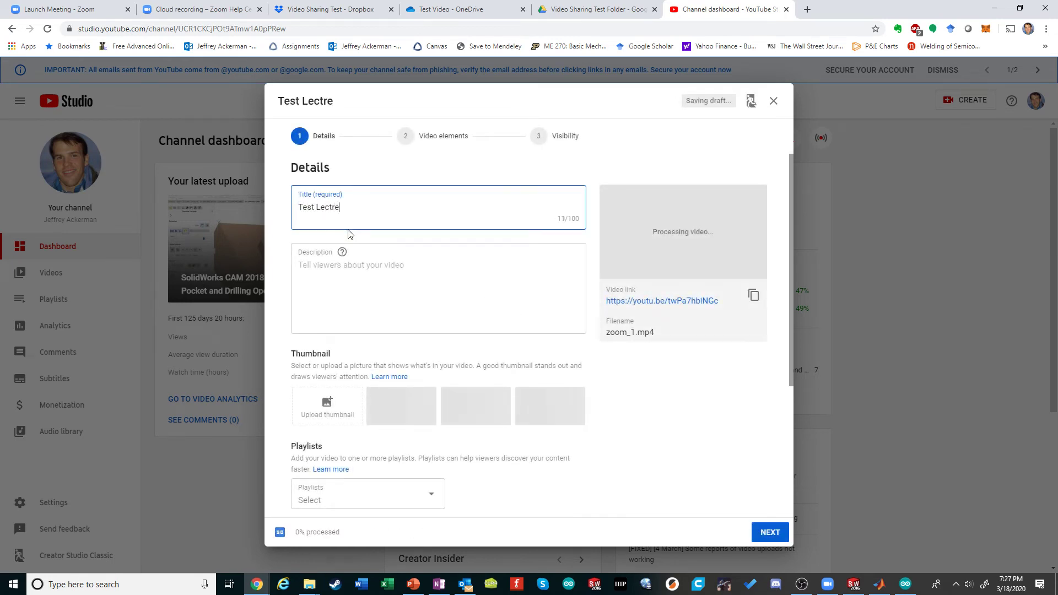
pyautogui.press('BackSpace')
pyautogui.press('BackSpace')
pyautogui.write('ure')
pyautogui.click(381, 279)
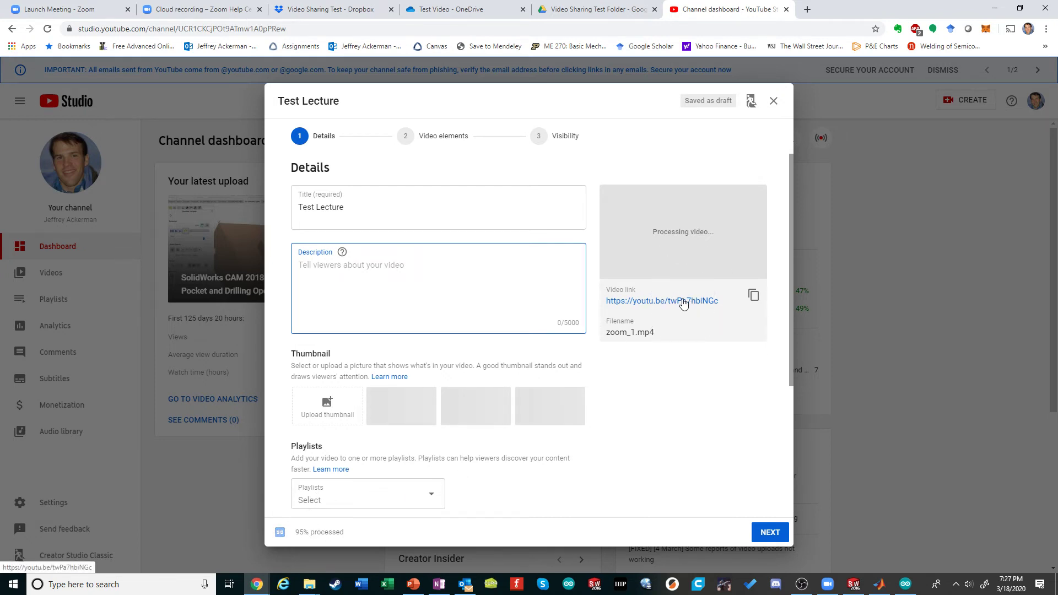
pyautogui.click(679, 375)
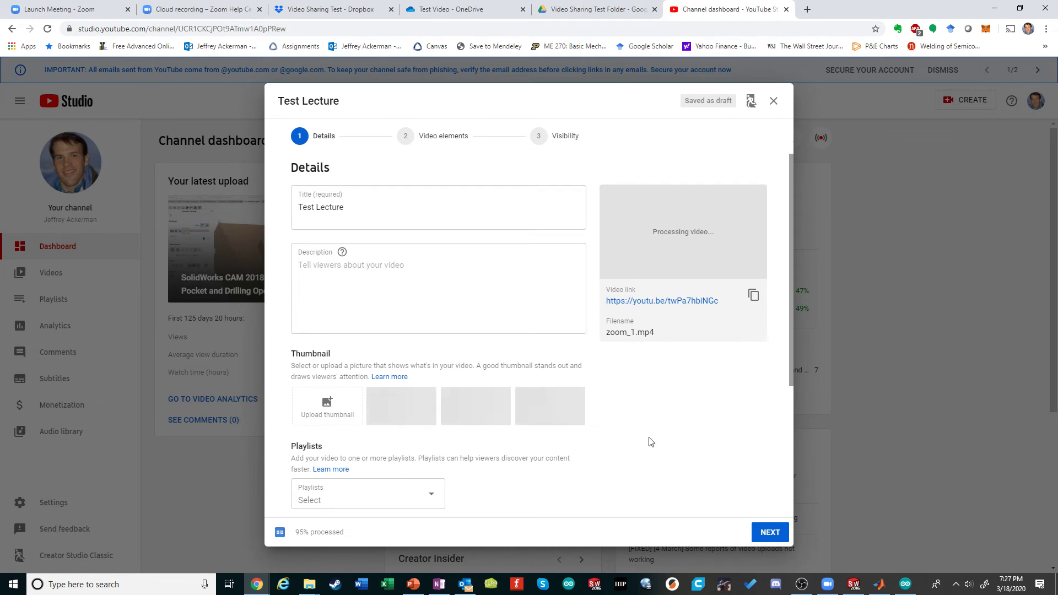
# Step: Declare the video as made for kids and advance past the video elements to the visibility settings
pyautogui.scroll(-4, 652, 441)
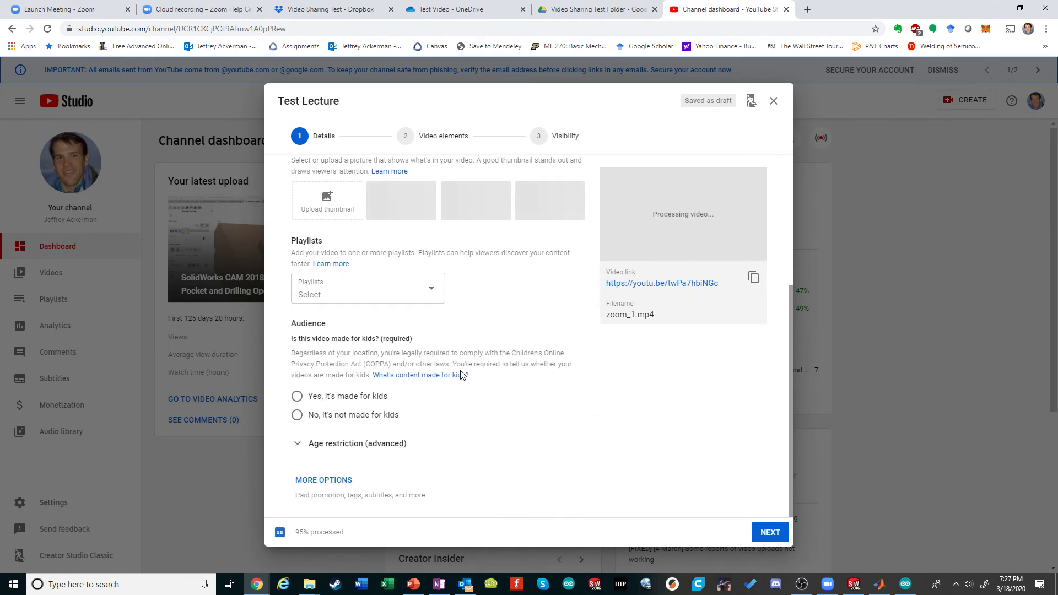
pyautogui.scroll(4, 761, 498)
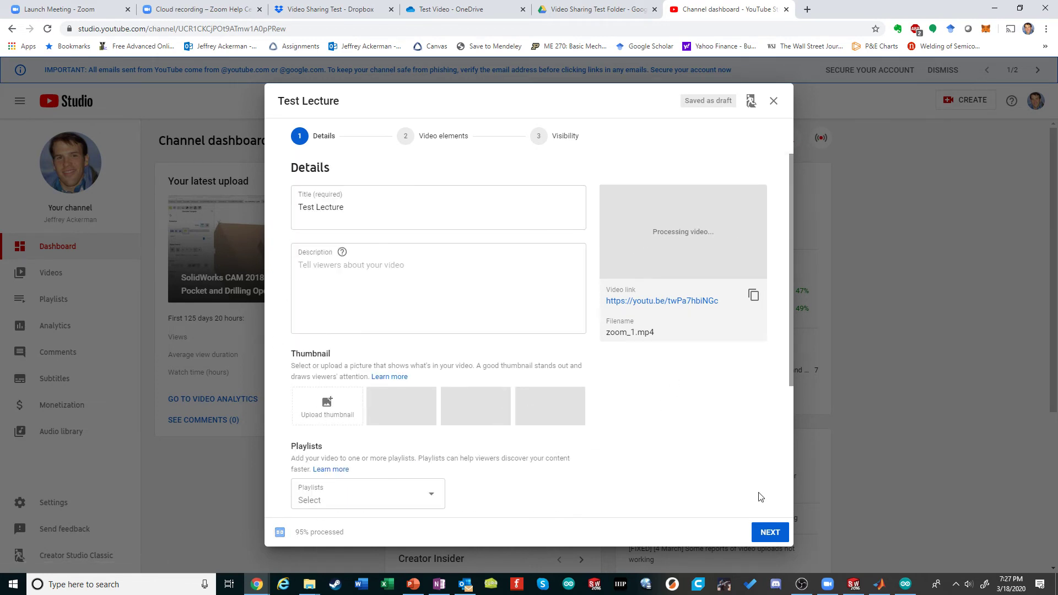
pyautogui.click(769, 533)
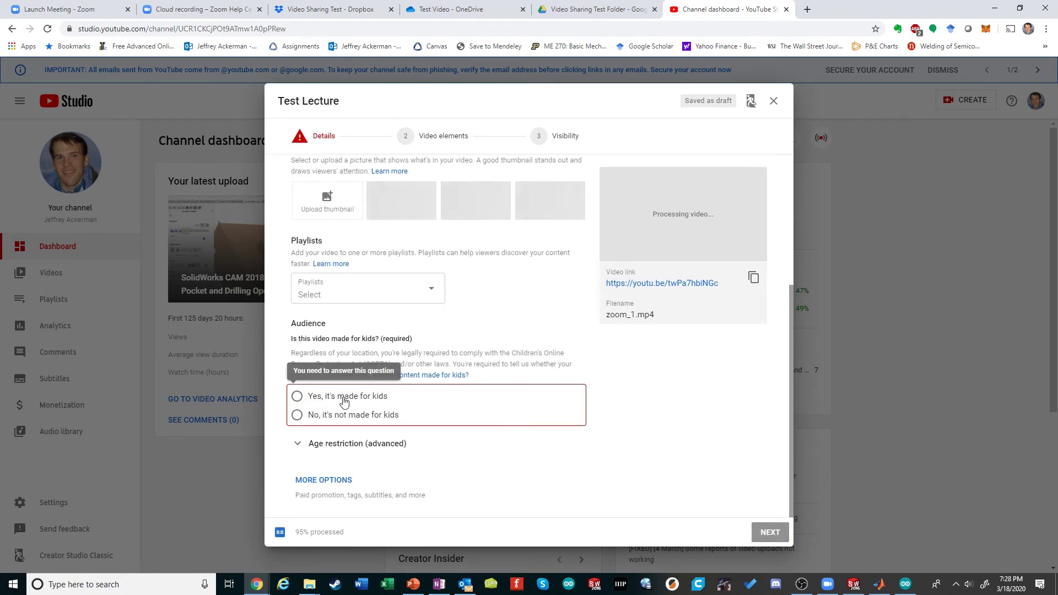
pyautogui.click(298, 397)
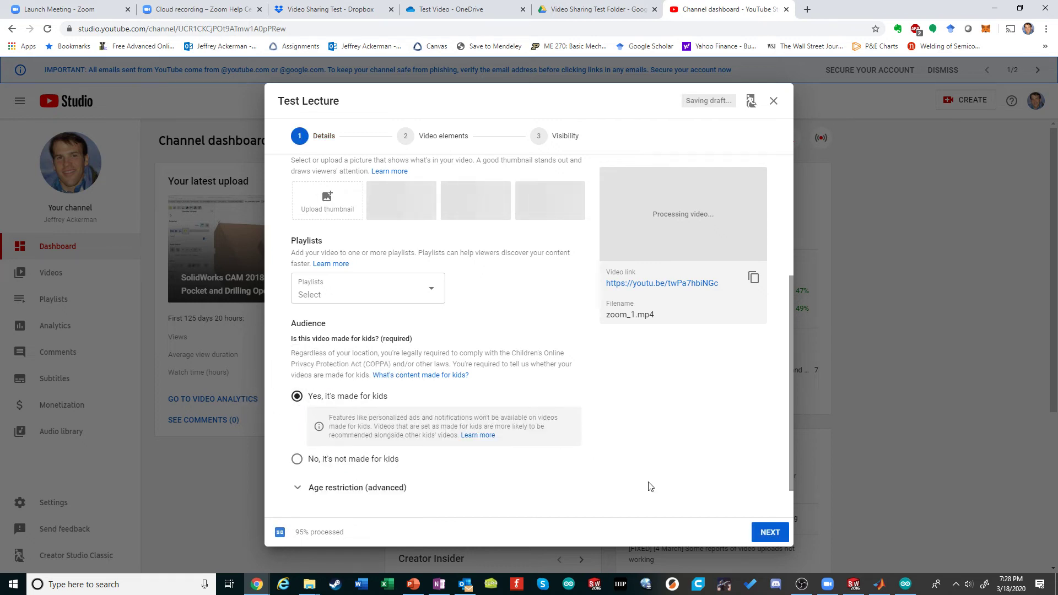
pyautogui.click(770, 533)
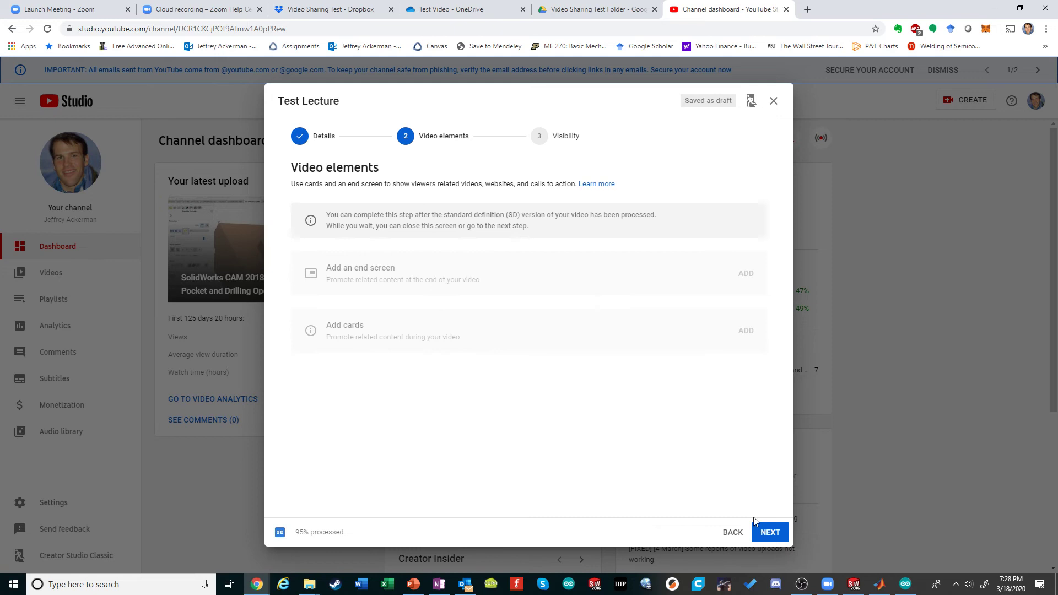
pyautogui.click(771, 534)
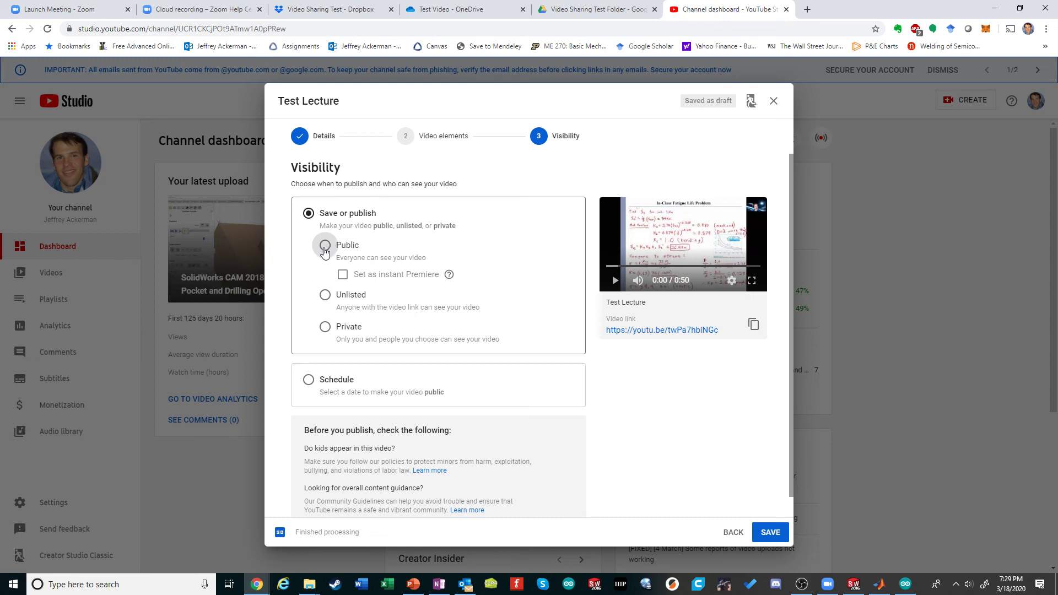
# Step: Set the video's visibility to Unlisted, save it and copy its video link
pyautogui.click(771, 535)
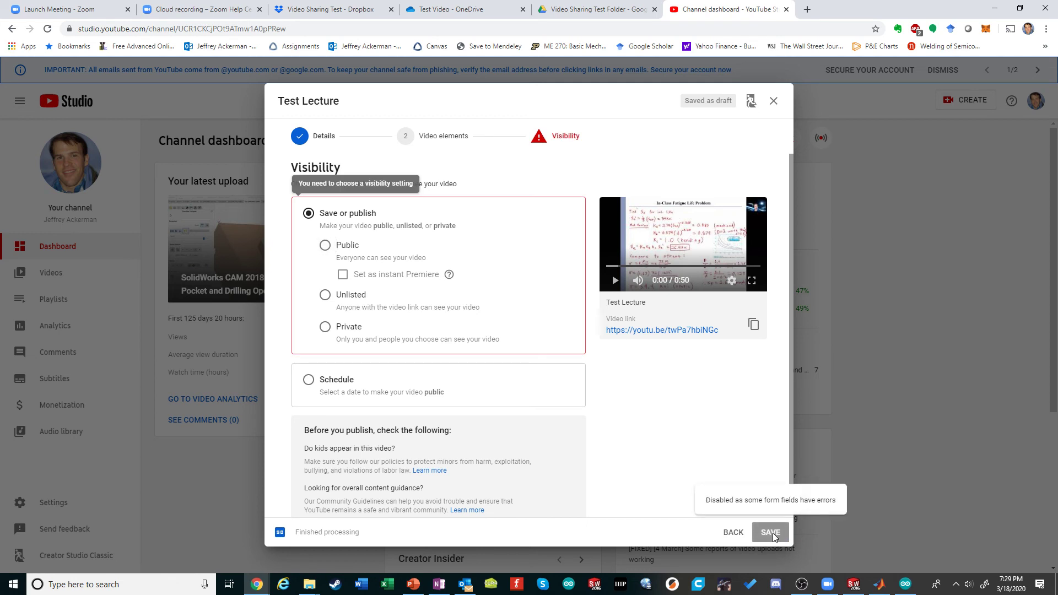
pyautogui.click(325, 297)
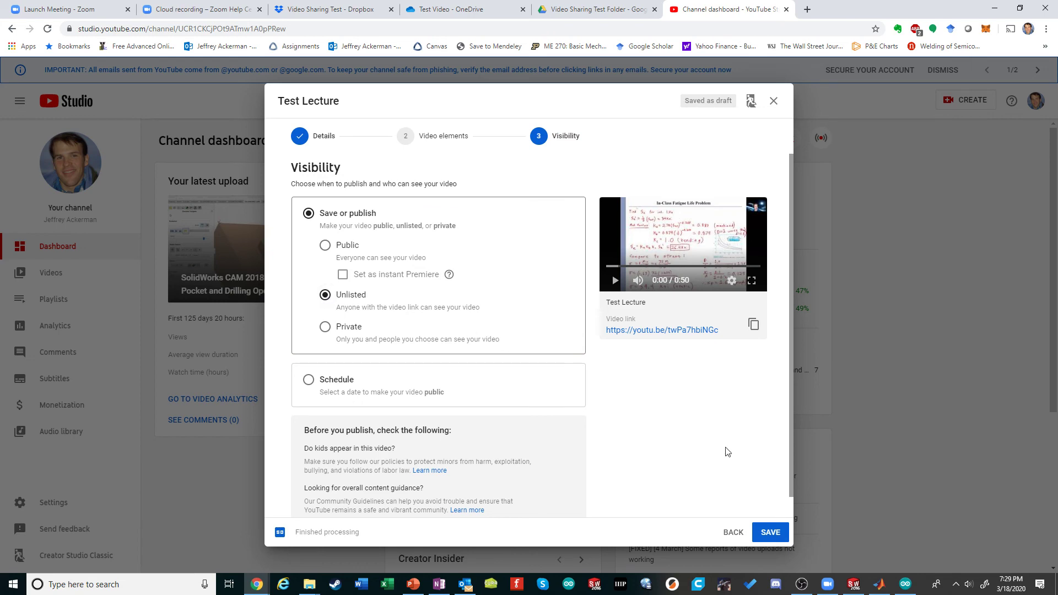
pyautogui.click(770, 534)
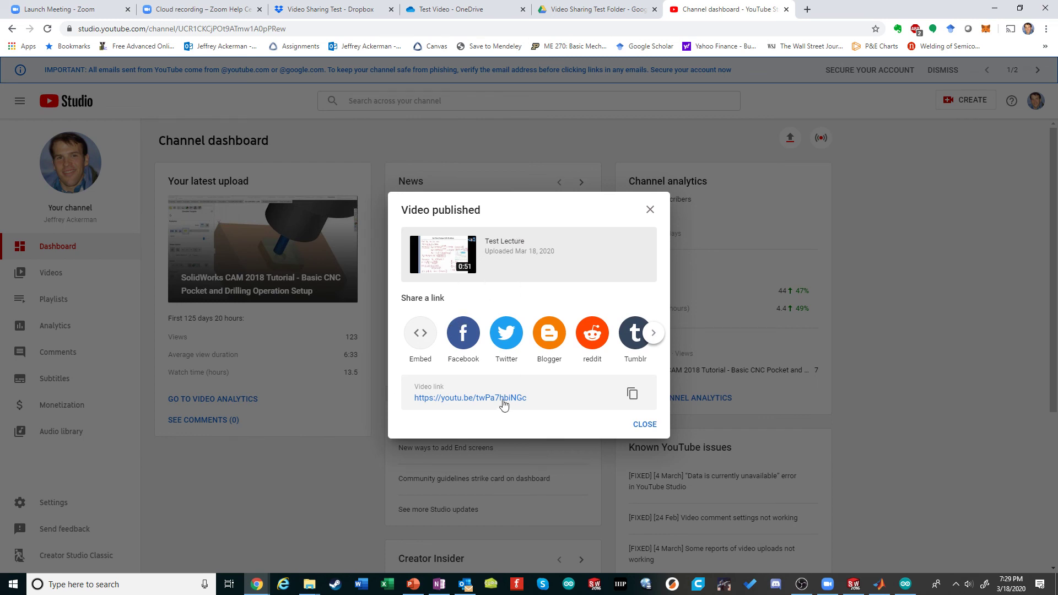
pyautogui.click(633, 393)
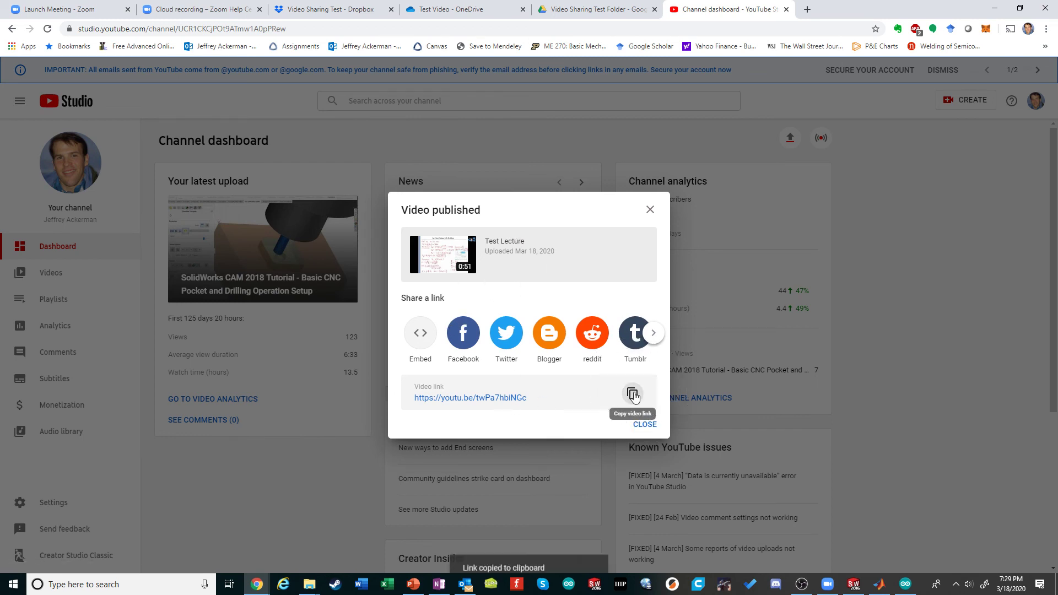
# Step: Switch to the incognito window and open the copied YouTube link in a new tab
pyautogui.moveTo(257, 584)
pyautogui.click(352, 531)
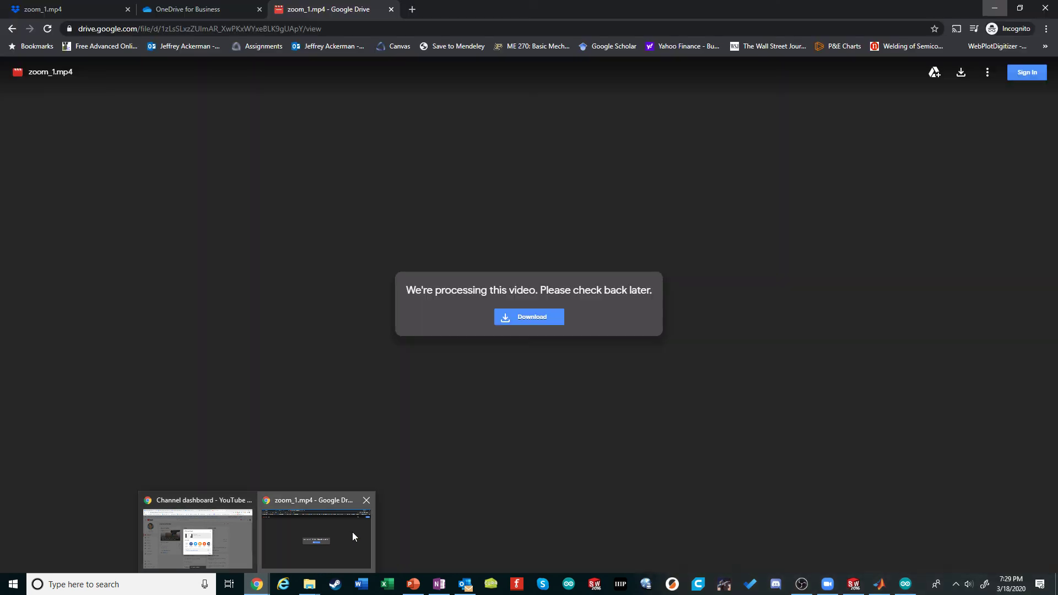
pyautogui.click(412, 10)
pyautogui.hotkey('ctrl', 'v')
pyautogui.press('Return')
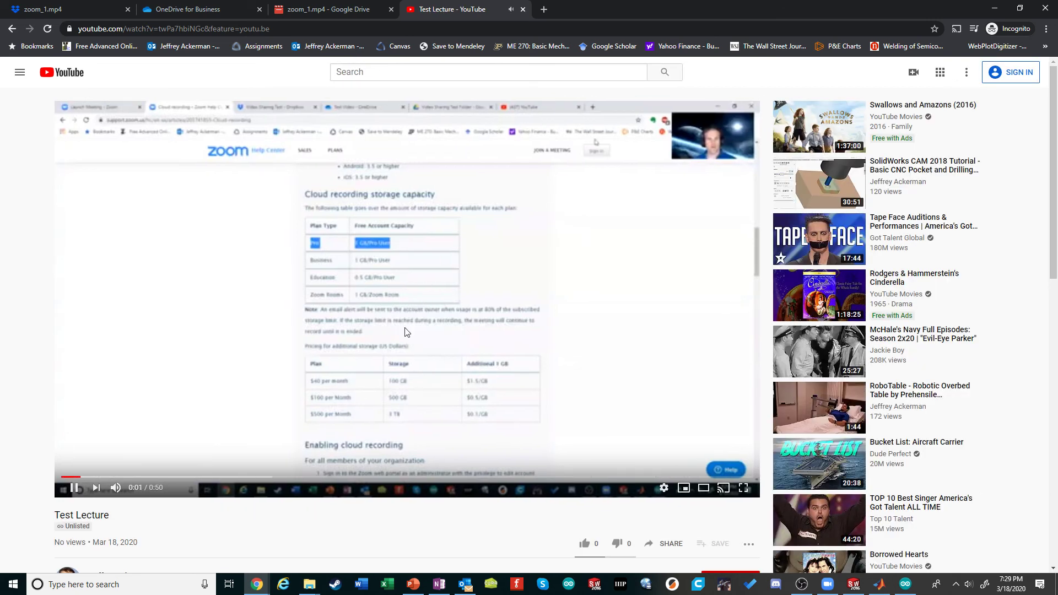
# Step: Check playback of the Test Lecture video, pause it and skip ahead to about 0:24
pyautogui.click(73, 488)
pyautogui.click(74, 488)
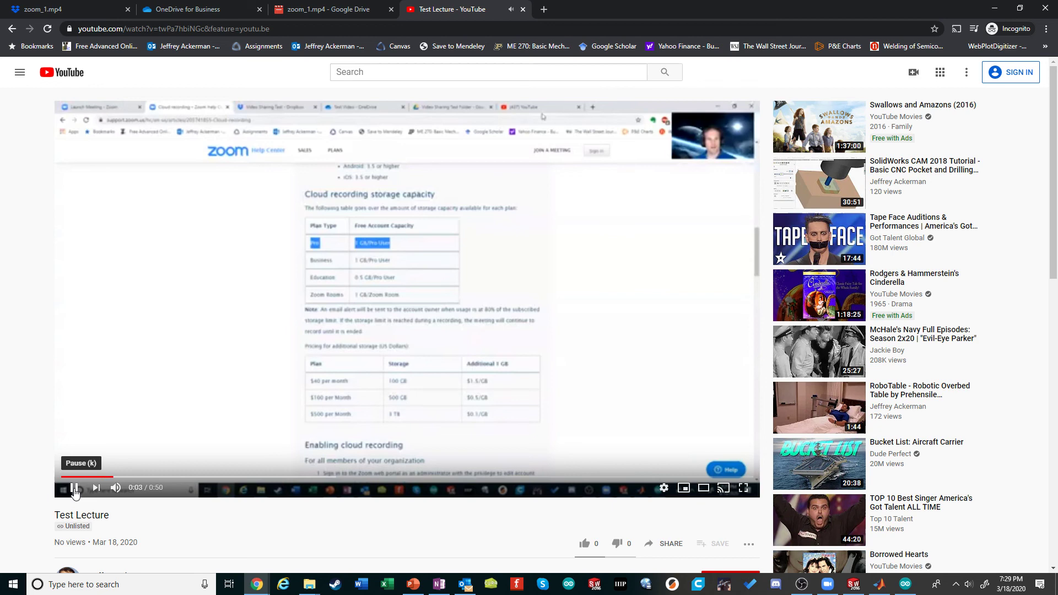
pyautogui.click(74, 490)
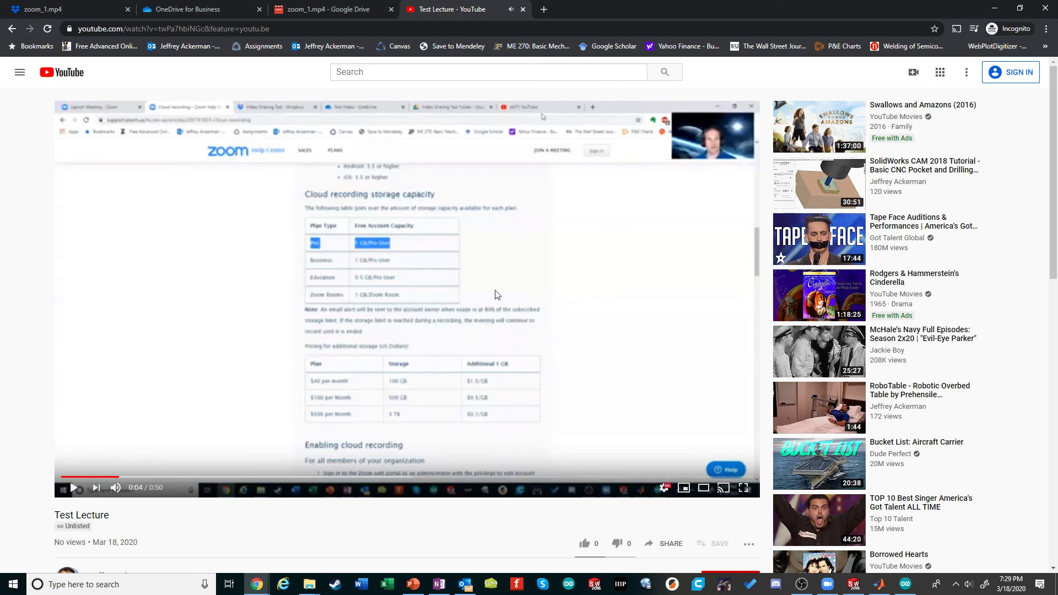
pyautogui.moveTo(279, 481); pyautogui.dragTo(403, 479)
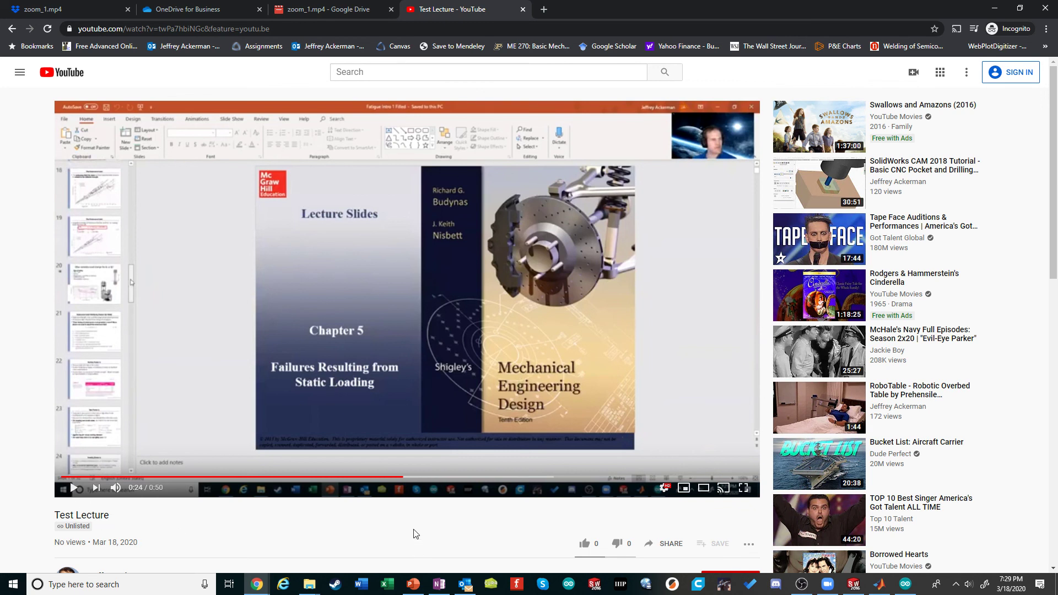
# Step: Return to the YouTube Studio window and close the published video's sharing dialog
pyautogui.click(257, 584)
pyautogui.click(219, 540)
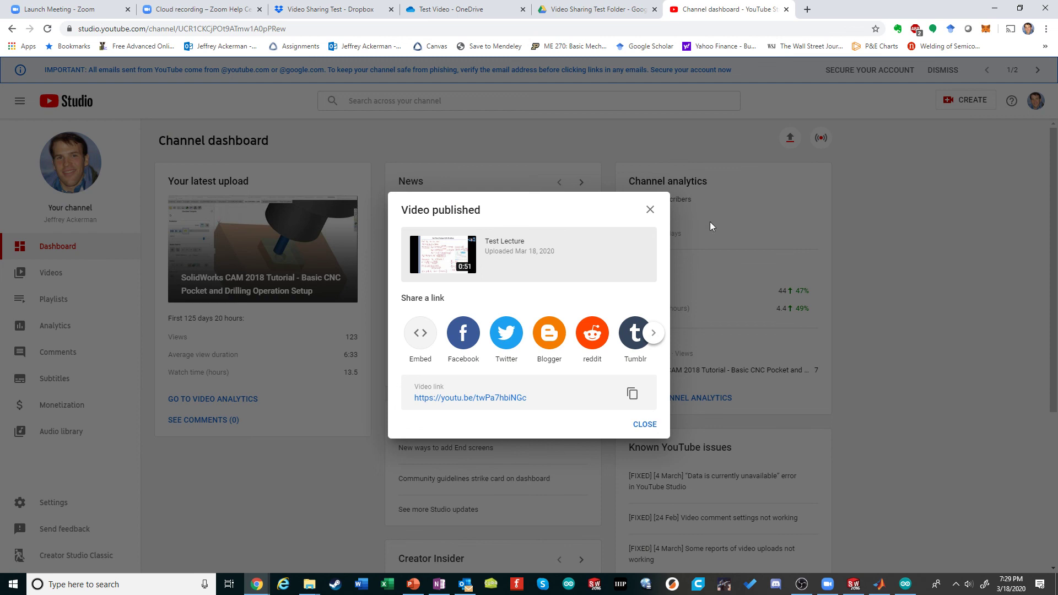
pyautogui.click(649, 208)
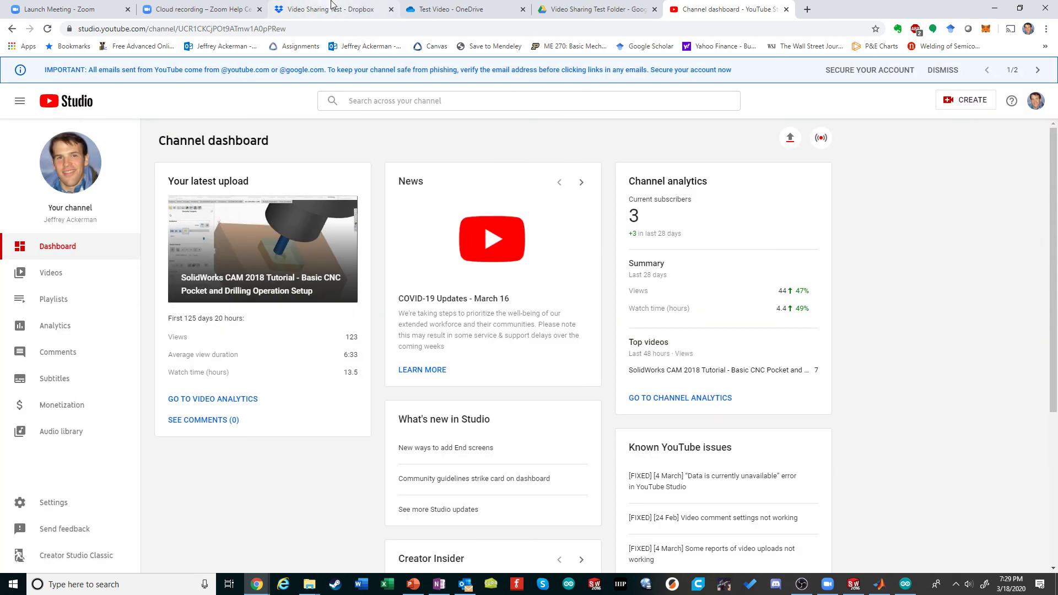
# Step: Go back to the Zoom profile page, revisit Dropbox, OneDrive, Google Drive and YouTube Studio, and return to the Zoom profile
pyautogui.click(77, 8)
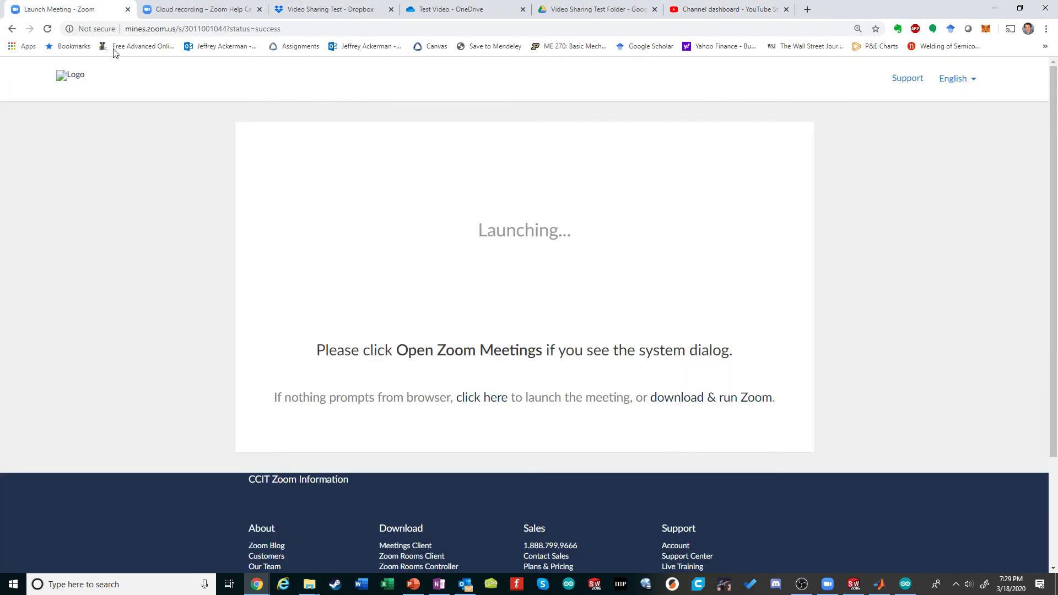
pyautogui.hotkey('alt', 'Left')
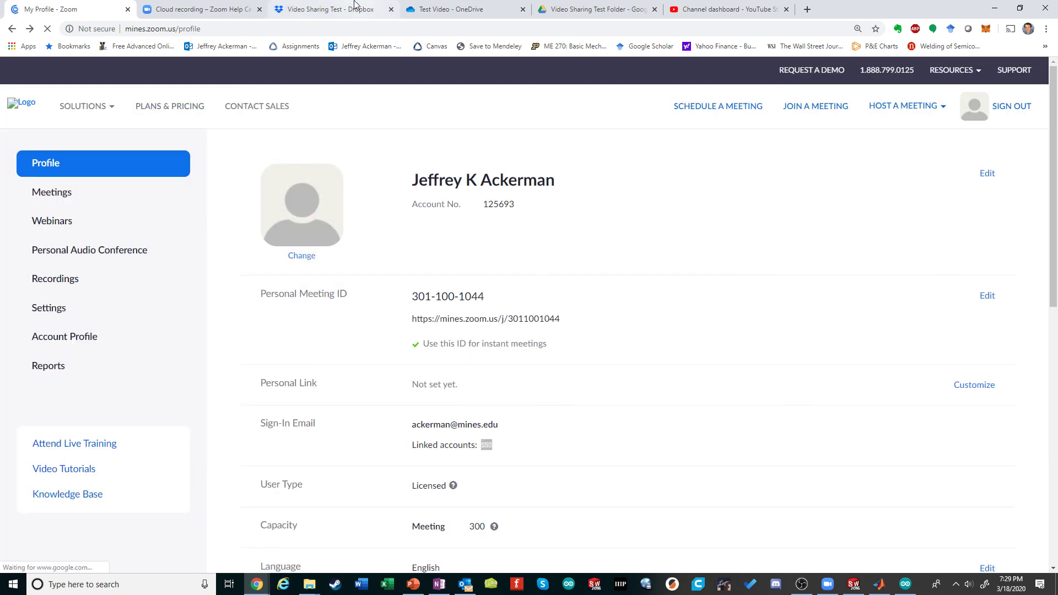
pyautogui.click(355, 4)
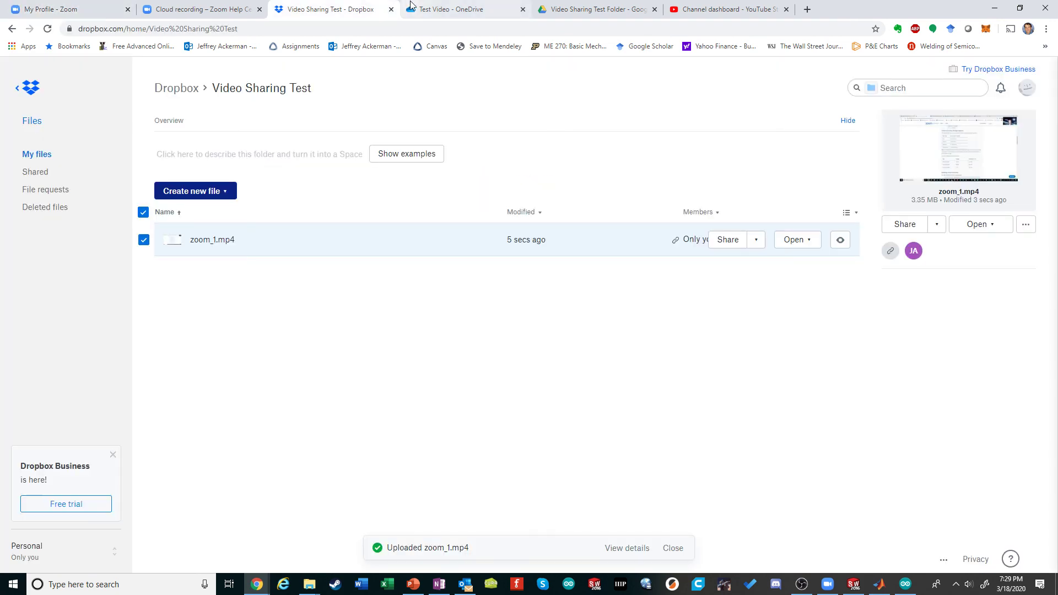
pyautogui.click(484, 11)
pyautogui.click(616, 11)
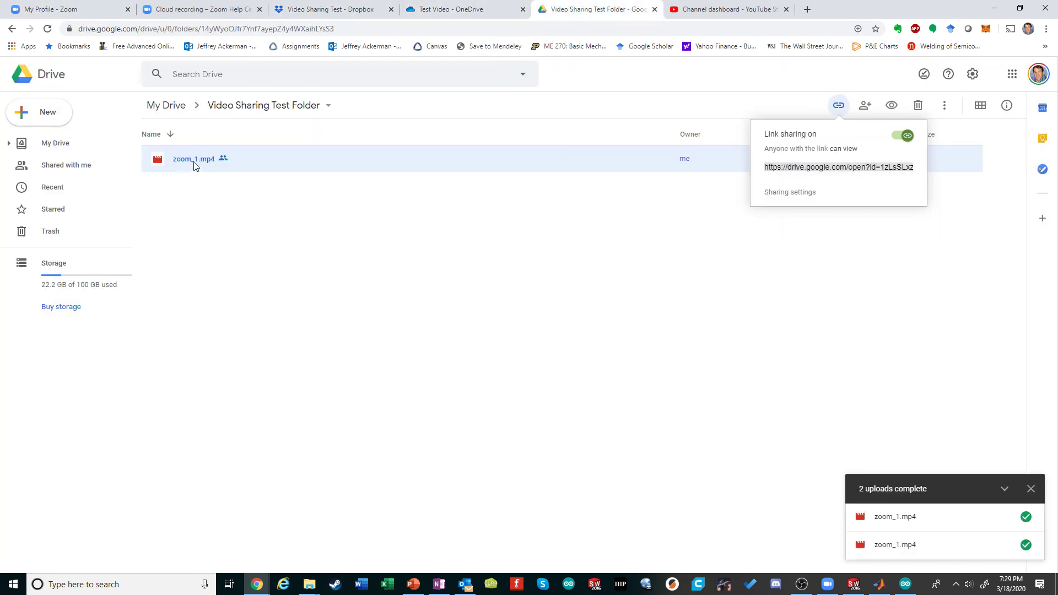
pyautogui.click(705, 6)
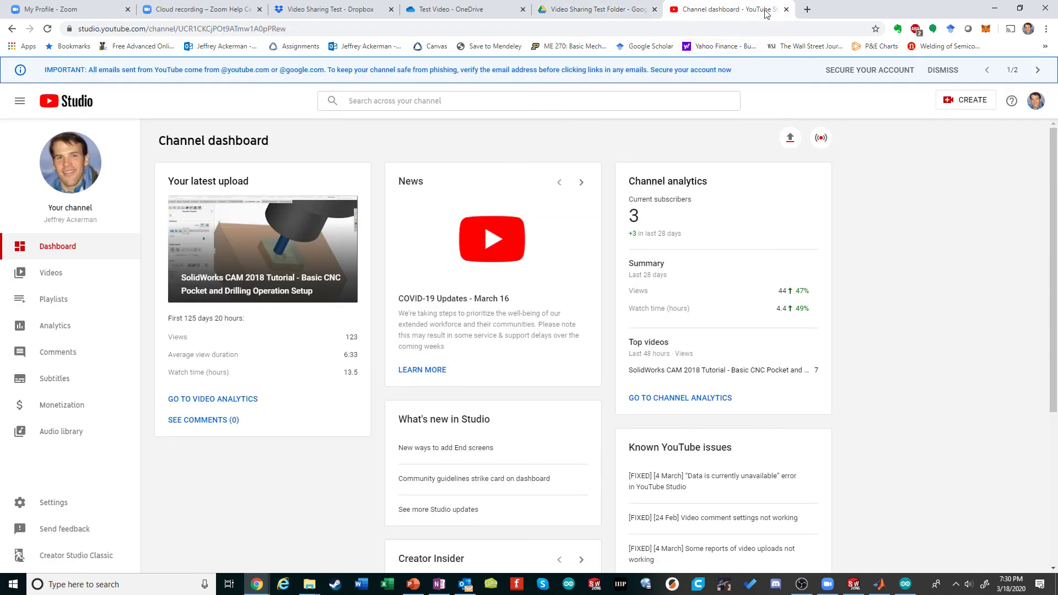
pyautogui.click(75, 9)
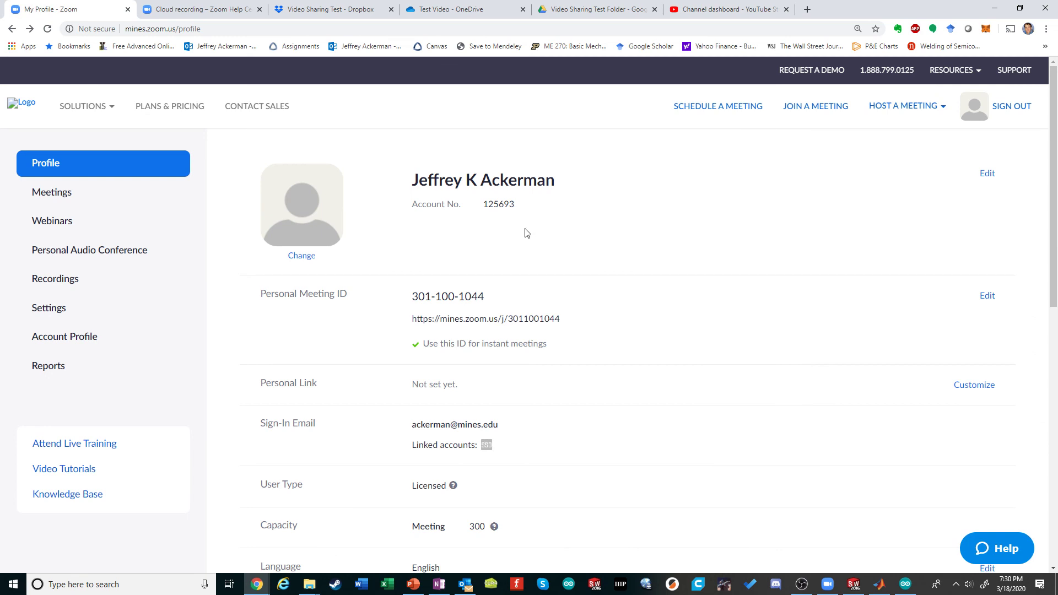
# Step: Show and minimise the Zoom desktop client window, and bring up the OBS Studio window
pyautogui.click(827, 584)
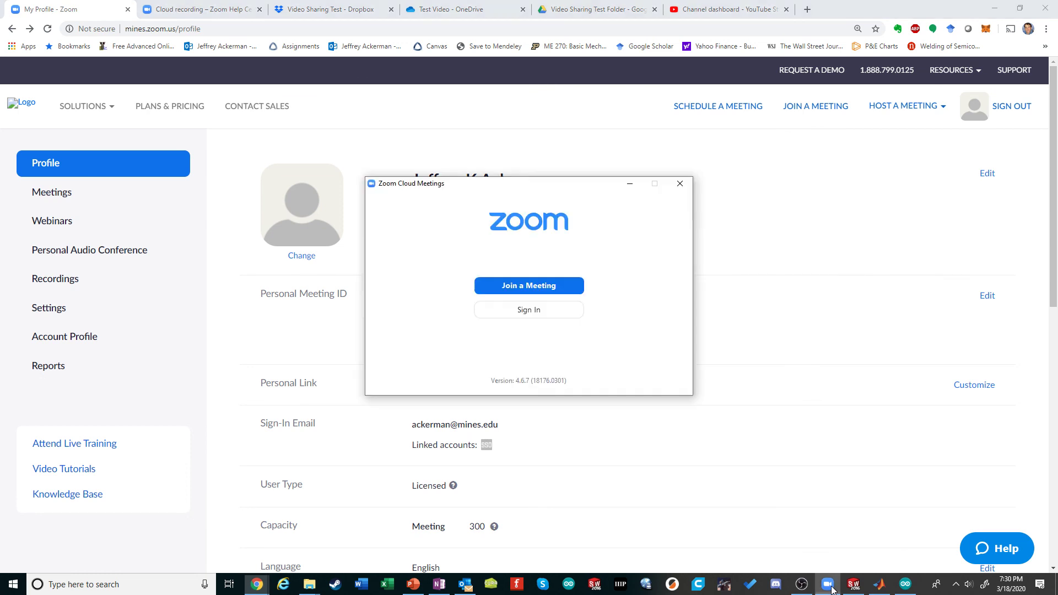
pyautogui.click(630, 184)
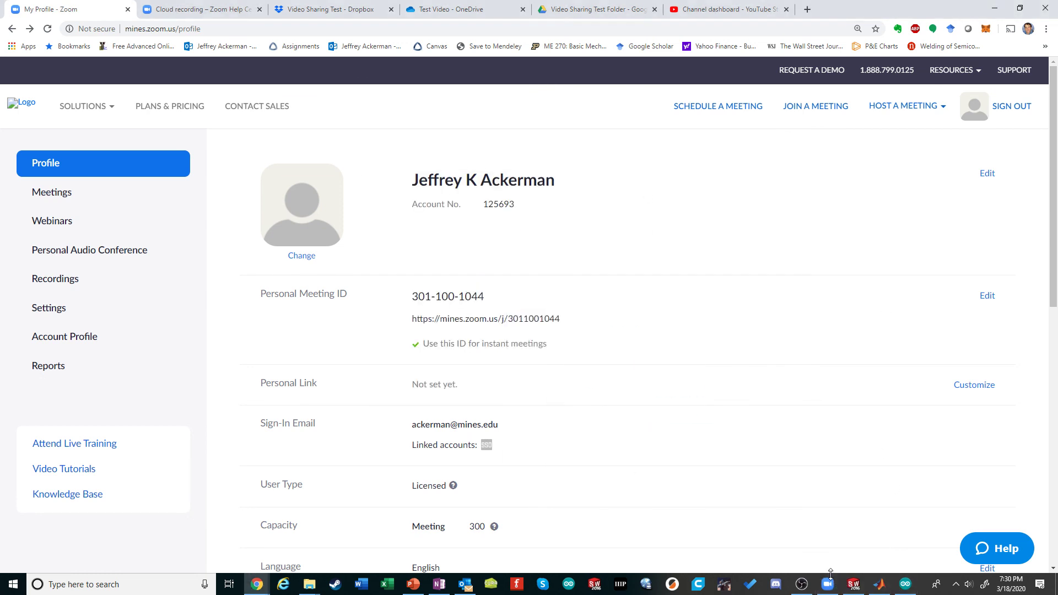
pyautogui.click(802, 584)
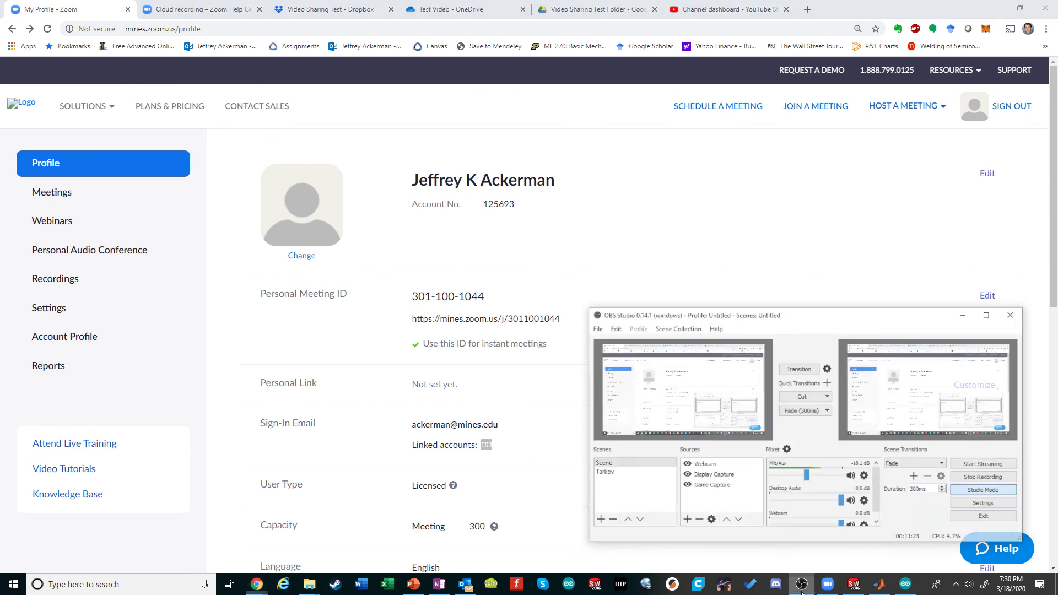
pyautogui.moveTo(927, 303); pyautogui.dragTo(912, 307)
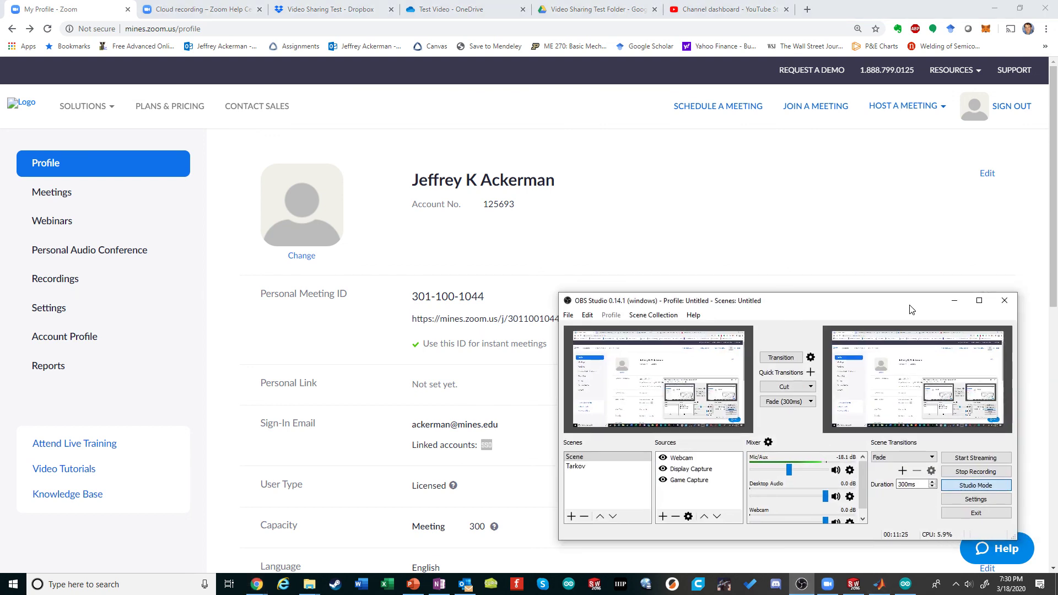